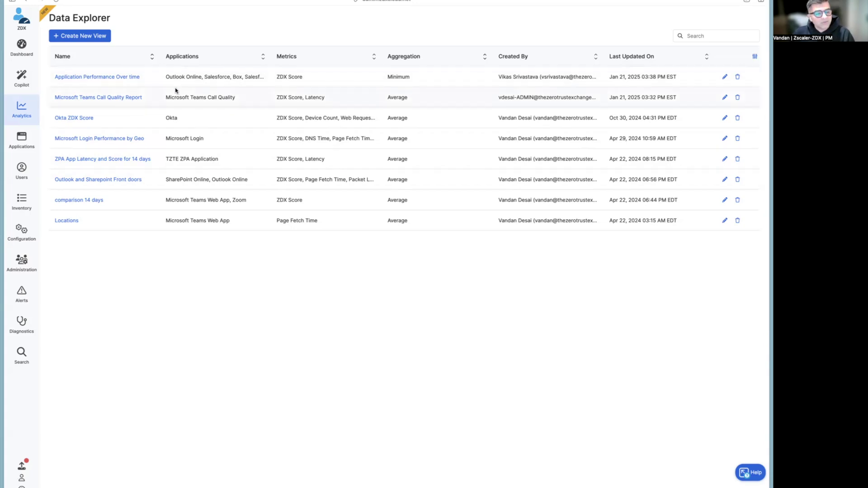
# Create a new Data Explorer view and select SharePoint Online as its application.
pyautogui.click(100, 41)
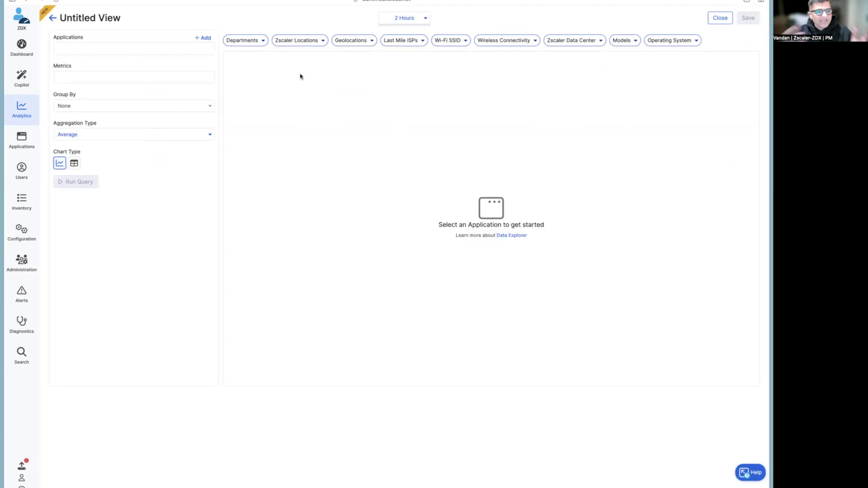
pyautogui.click(125, 54)
pyautogui.scroll(-2, 110, 131)
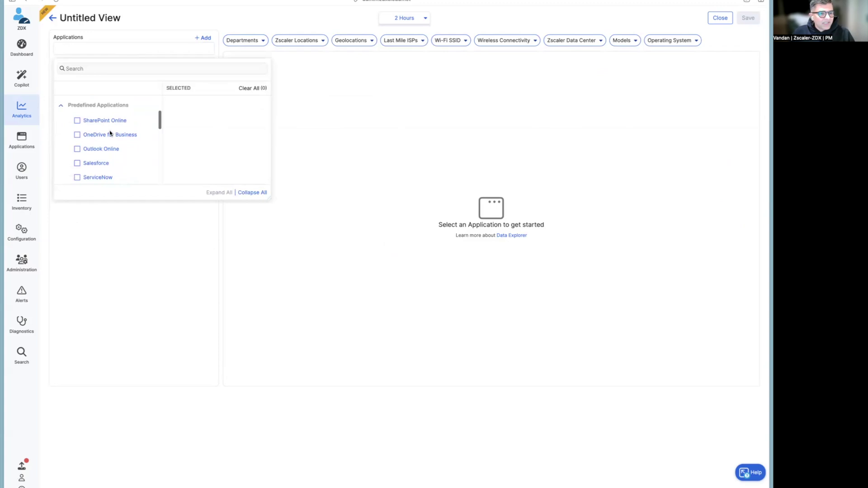
pyautogui.click(100, 122)
pyautogui.click(362, 82)
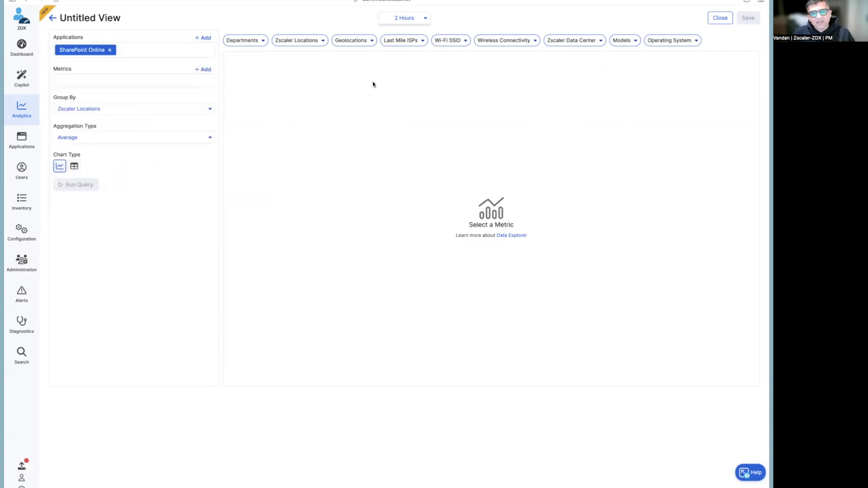
# Add the ZDX Score, DNS Time and Page Fetch Time metrics to the view.
pyautogui.click(157, 82)
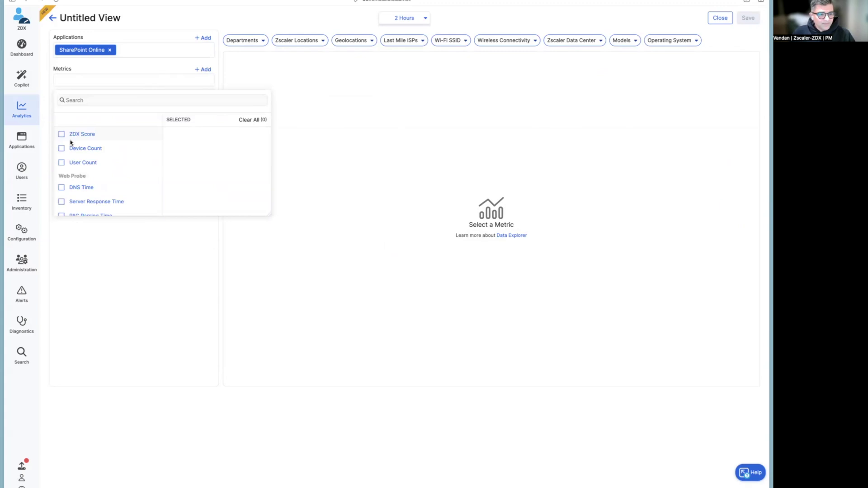
pyautogui.click(75, 136)
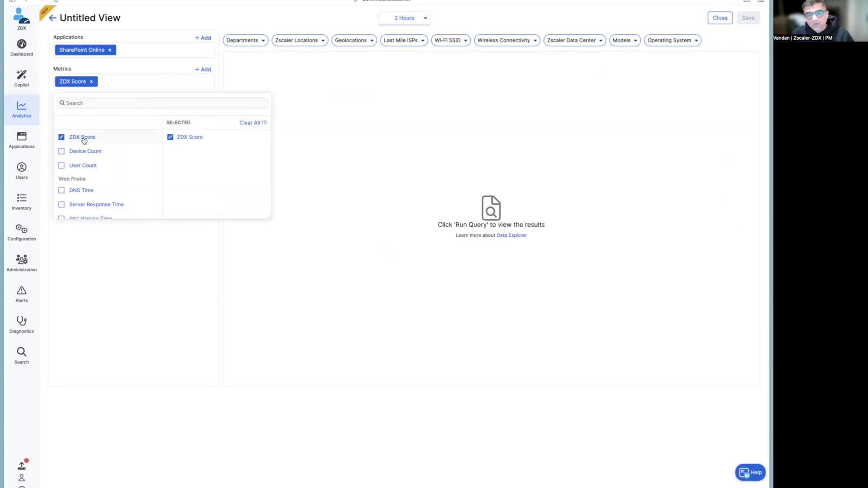
pyautogui.scroll(-2, 83, 149)
pyautogui.click(82, 144)
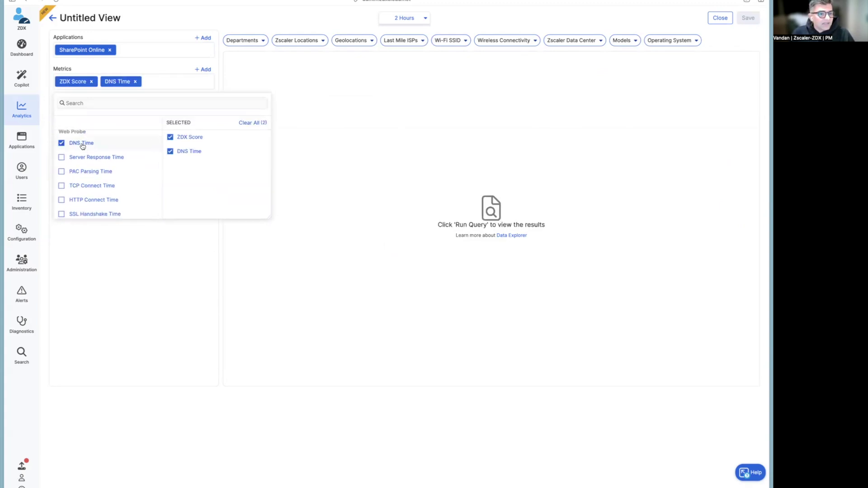
pyautogui.scroll(-3, 113, 171)
pyautogui.click(95, 173)
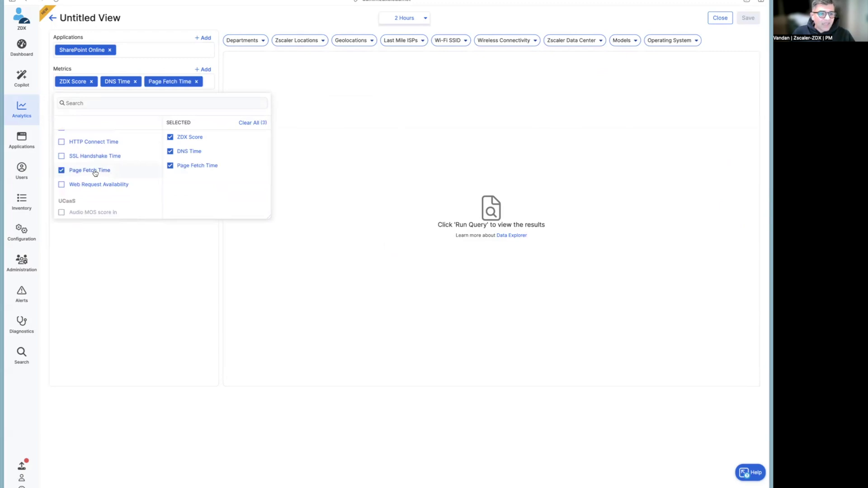
pyautogui.click(386, 118)
# Group the results by Applications over 7 Days, run the query, and open the ZDX Score reading for Jan 17, 2025, 09:00 AM.
pyautogui.click(154, 109)
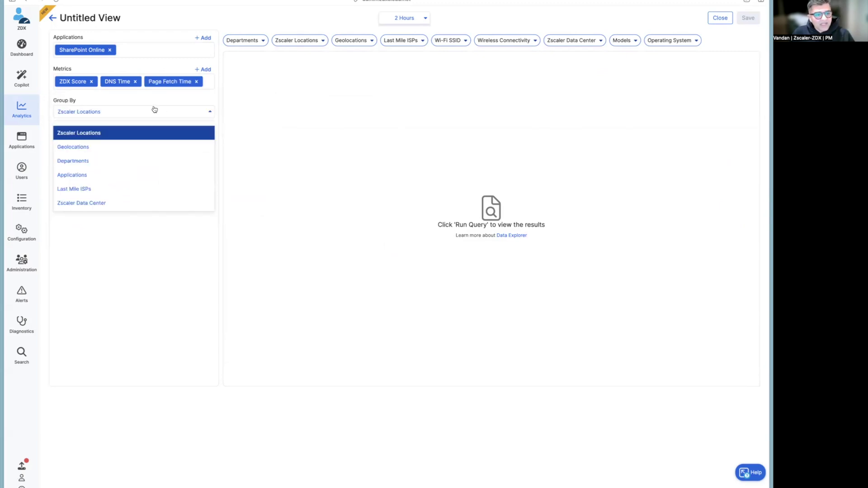
pyautogui.click(73, 175)
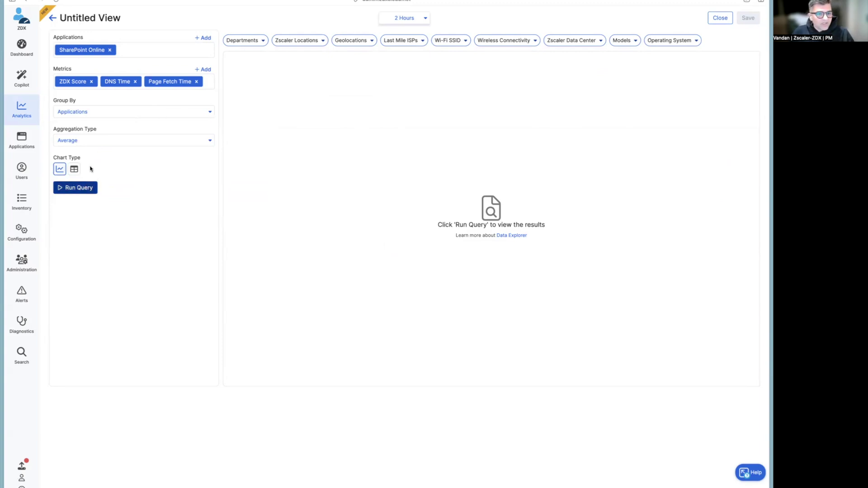
pyautogui.click(387, 16)
pyautogui.click(398, 90)
pyautogui.click(88, 190)
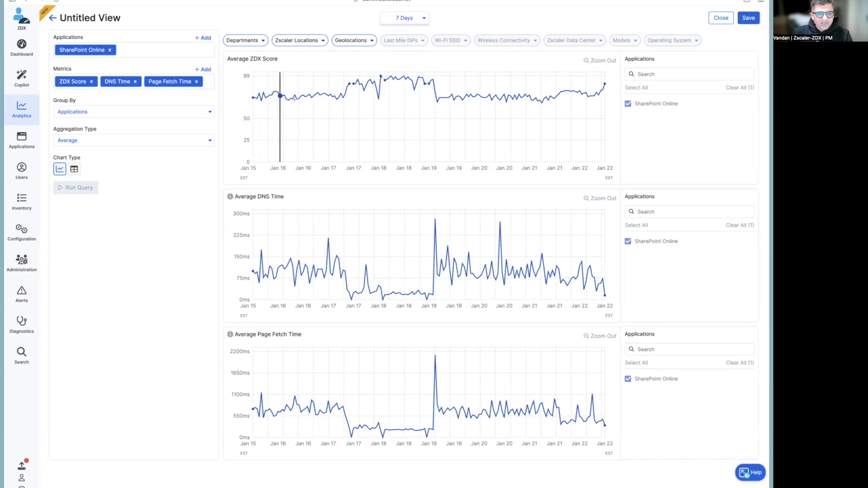
pyautogui.click(330, 95)
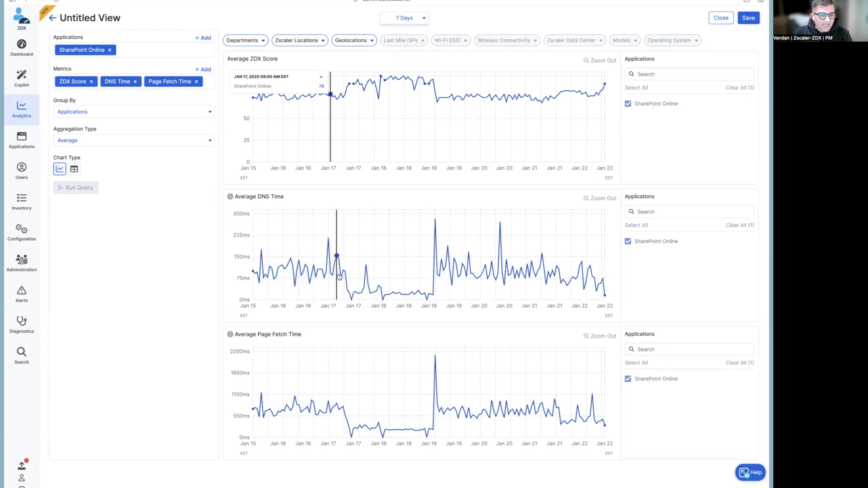
# Add the Device Count metric, rerun the query, and open the device count reading for Jan 17, 2025, 11:00 PM.
pyautogui.click(204, 82)
pyautogui.click(91, 153)
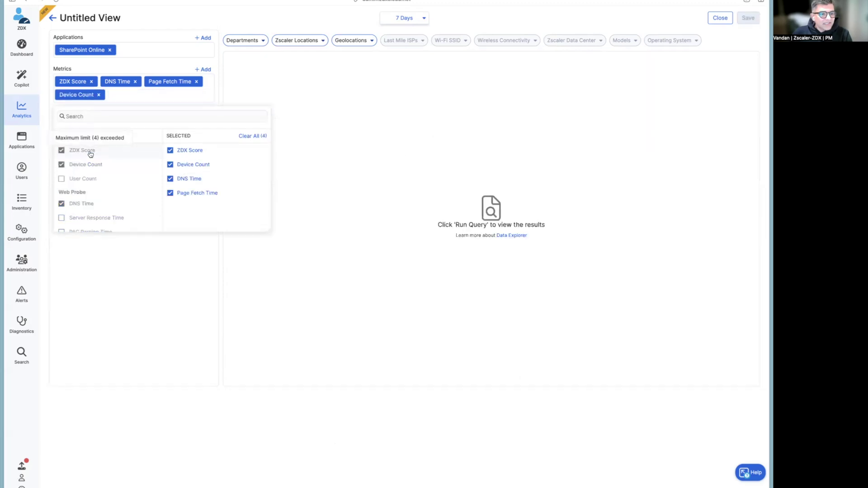
pyautogui.click(145, 257)
pyautogui.click(70, 202)
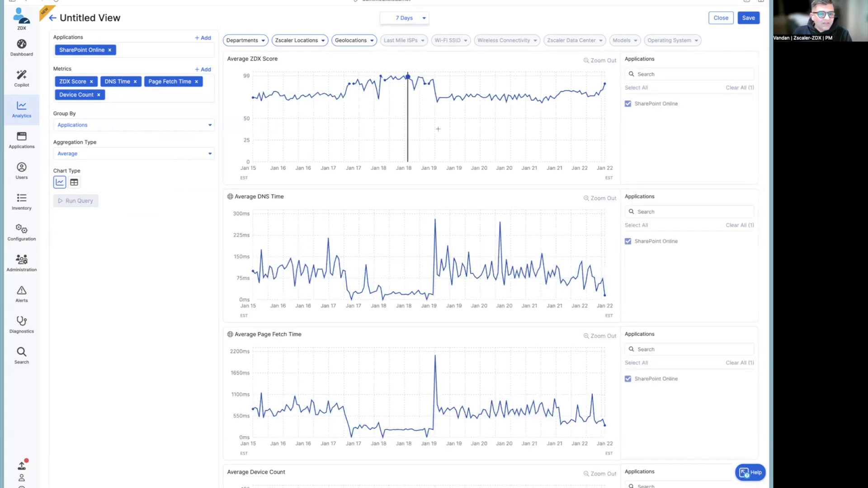
pyautogui.scroll(-3, 312, 194)
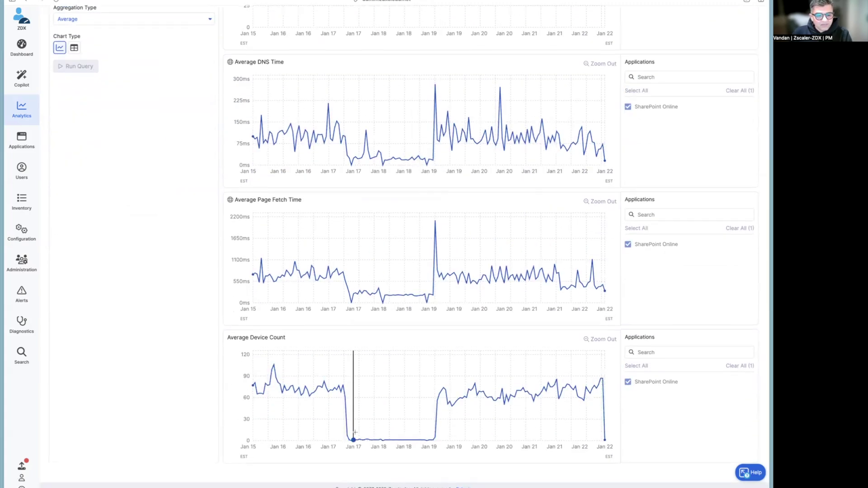
pyautogui.scroll(1, 354, 397)
pyautogui.click(359, 447)
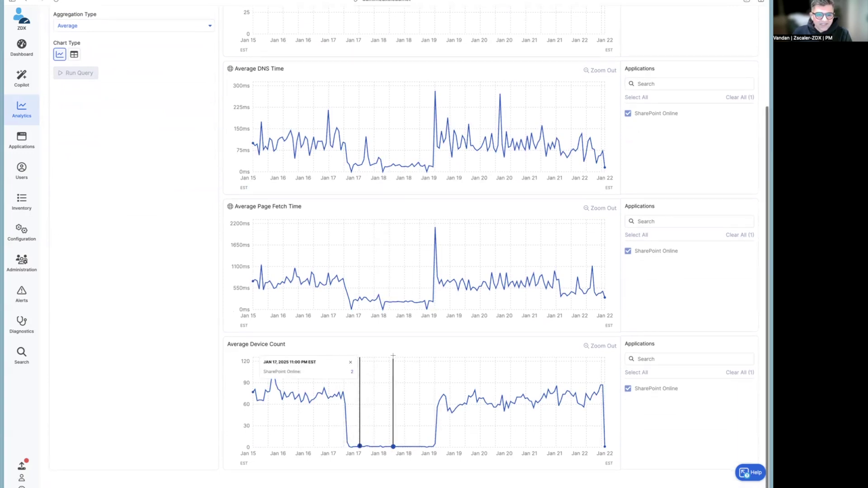
# Add the ServiceNow and Salesforce Lightning applications, rerun the query, and open the Page Fetch Time reading for Jan 21, 2025, 02:00 AM.
pyautogui.scroll(3, 389, 180)
pyautogui.scroll(1, 401, 174)
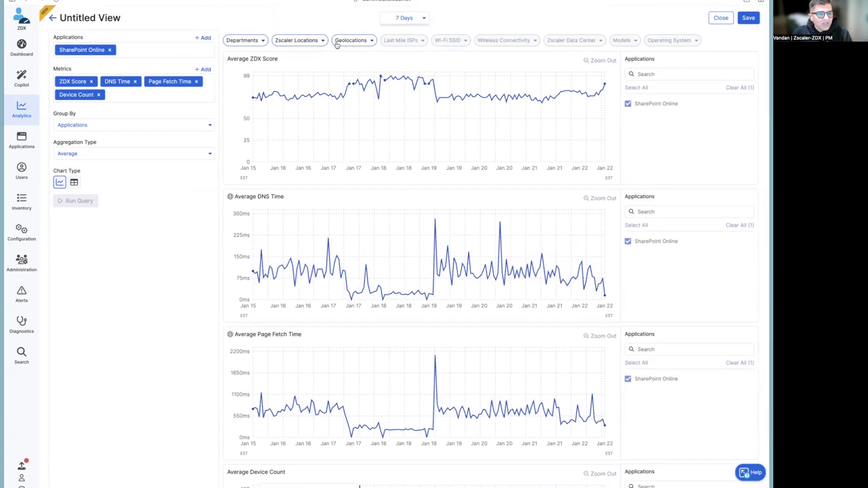
pyautogui.click(170, 55)
pyautogui.scroll(-1, 133, 137)
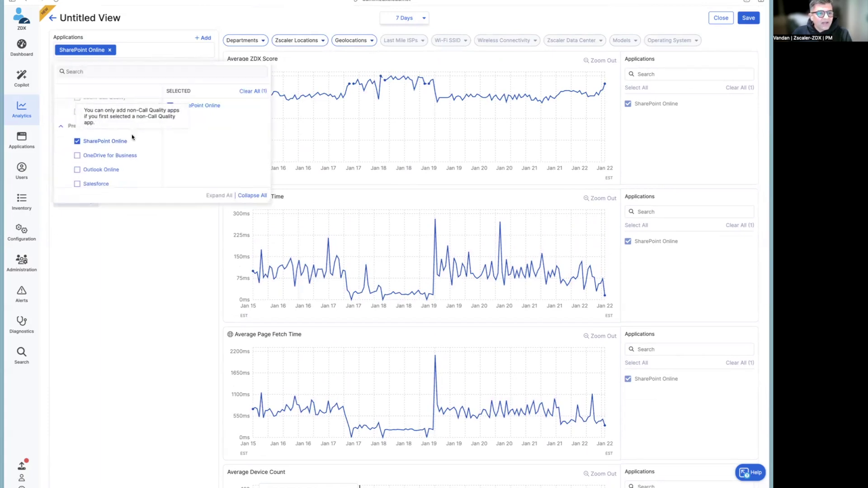
pyautogui.scroll(-2, 133, 137)
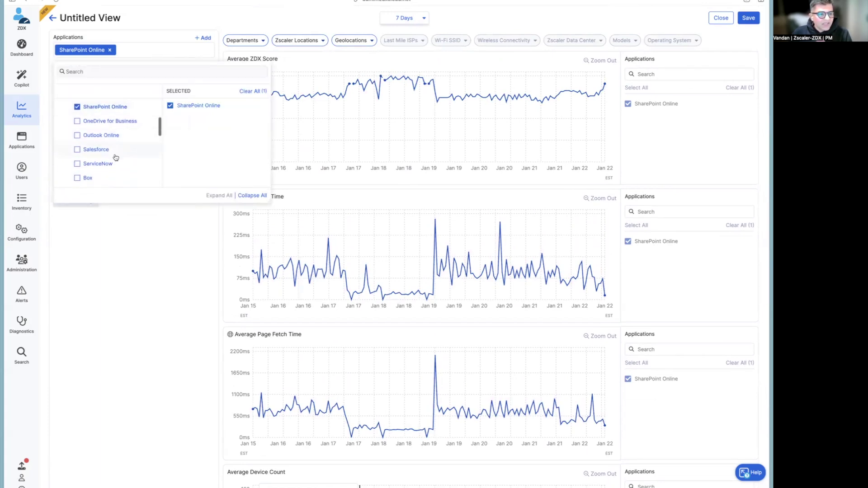
pyautogui.click(111, 164)
pyautogui.scroll(-2, 120, 161)
pyautogui.scroll(-2, 120, 161)
pyautogui.click(111, 164)
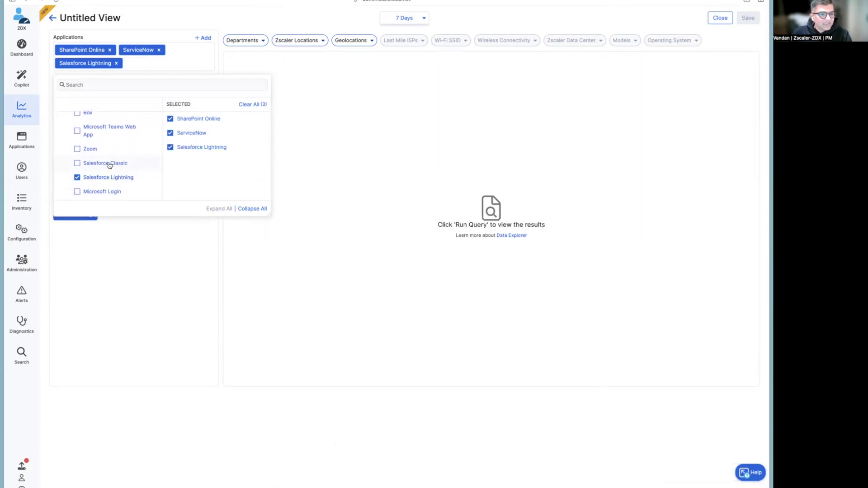
pyautogui.click(172, 234)
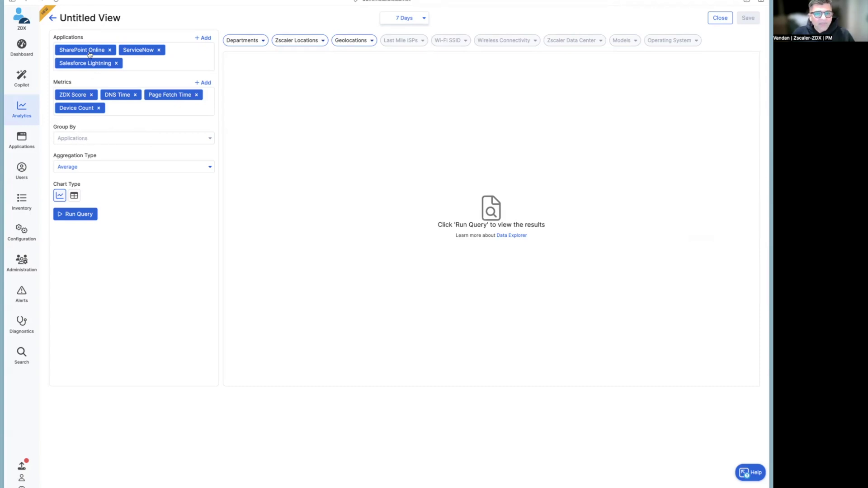
pyautogui.click(86, 215)
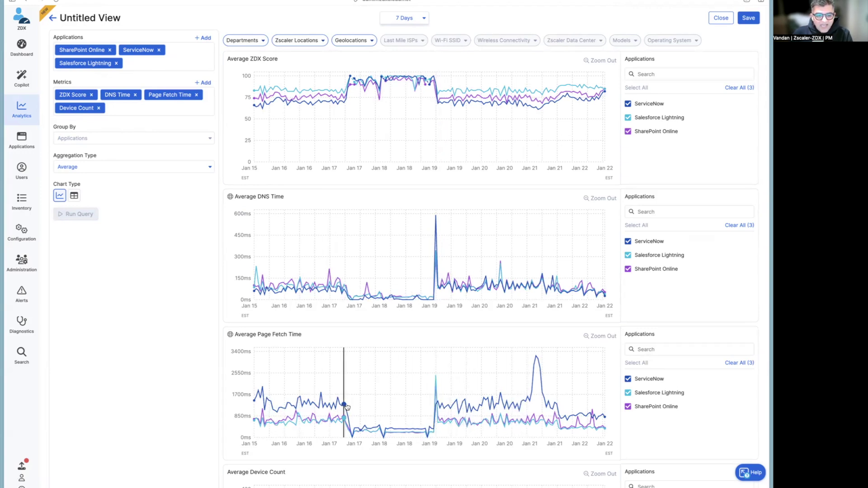
pyautogui.click(518, 403)
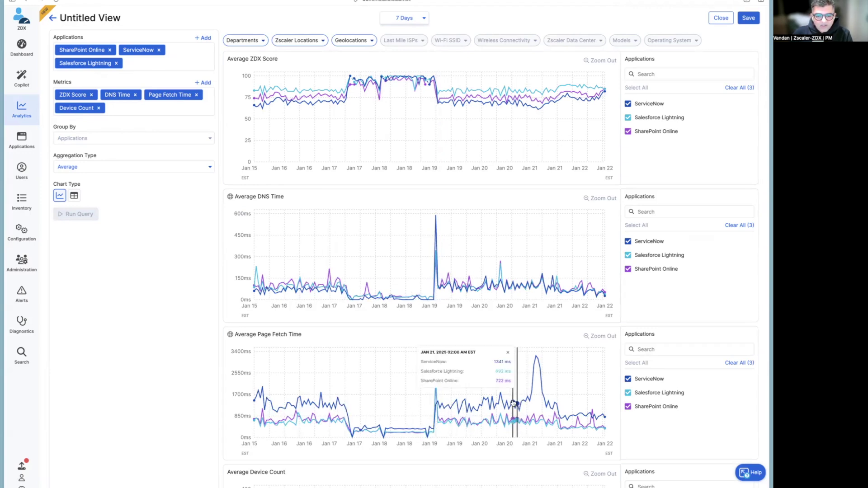
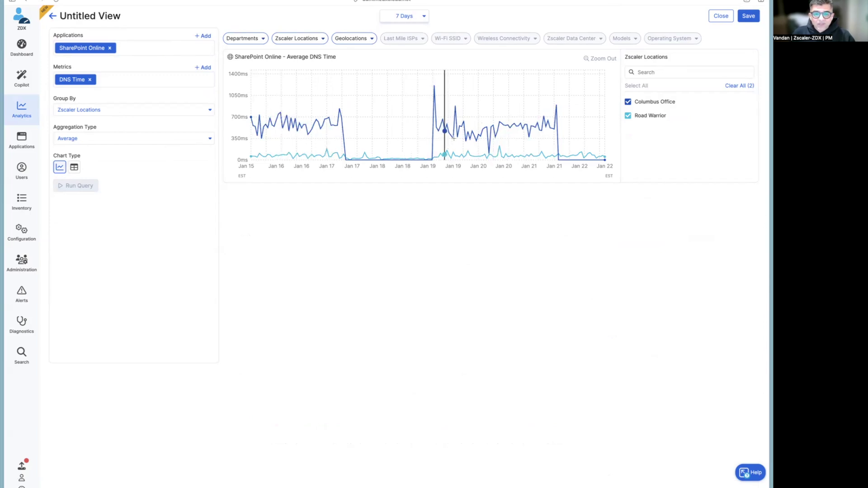
# Group SharePoint Online's DNS Time by Geolocations, rerun the query, and review the per-location readings for Jan 17, 2025, 01:00 AM.
pyautogui.click(97, 111)
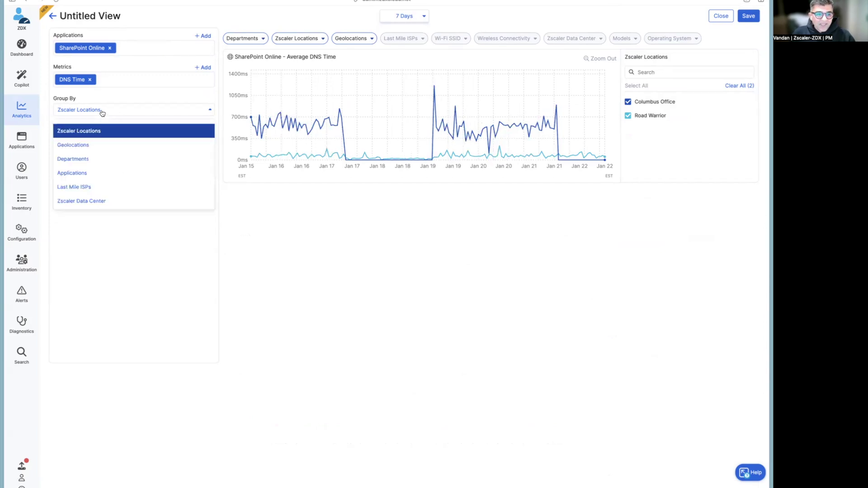
pyautogui.click(88, 146)
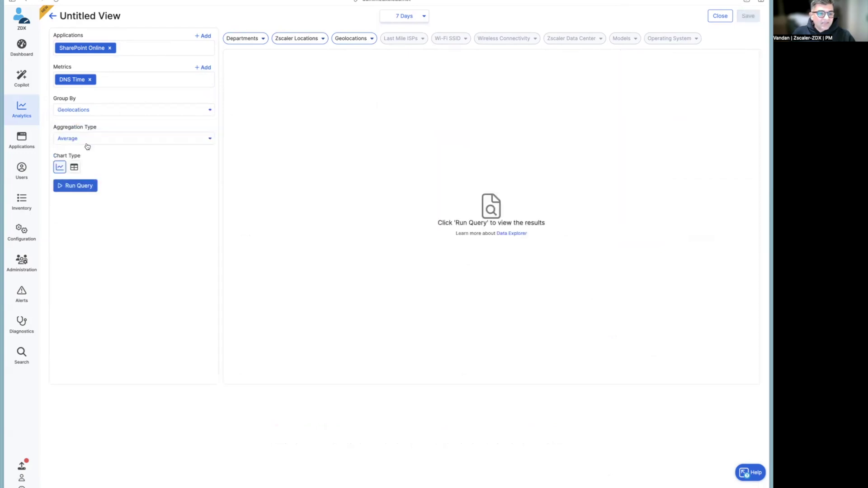
pyautogui.click(94, 188)
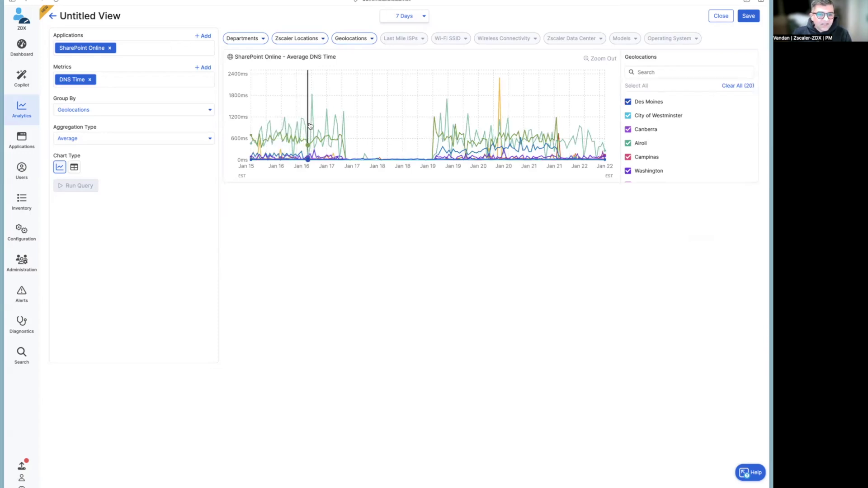
pyautogui.click(312, 96)
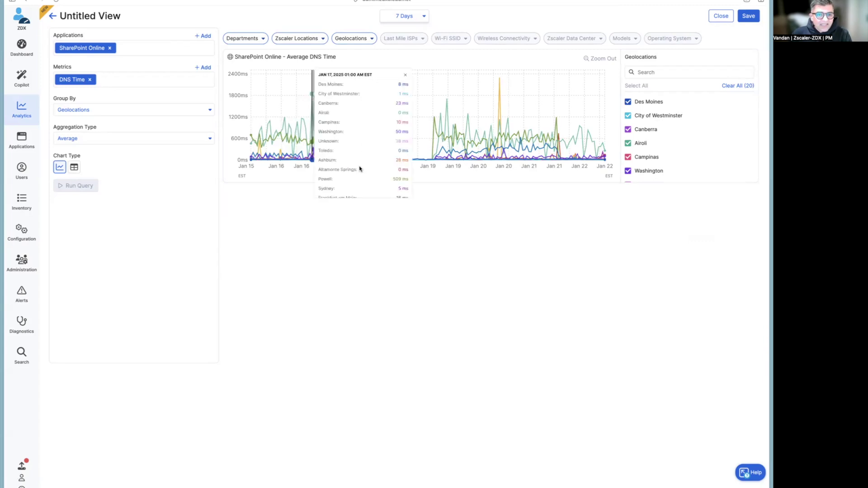
pyautogui.scroll(-1, 365, 181)
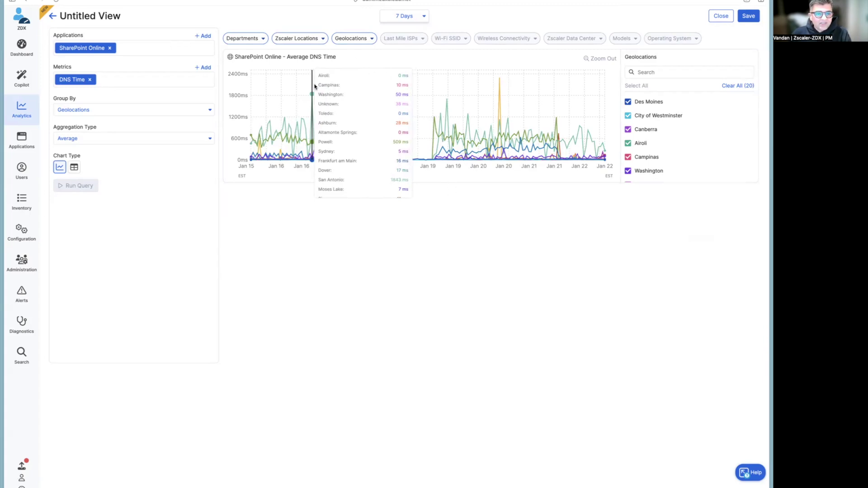
pyautogui.scroll(1, 402, 81)
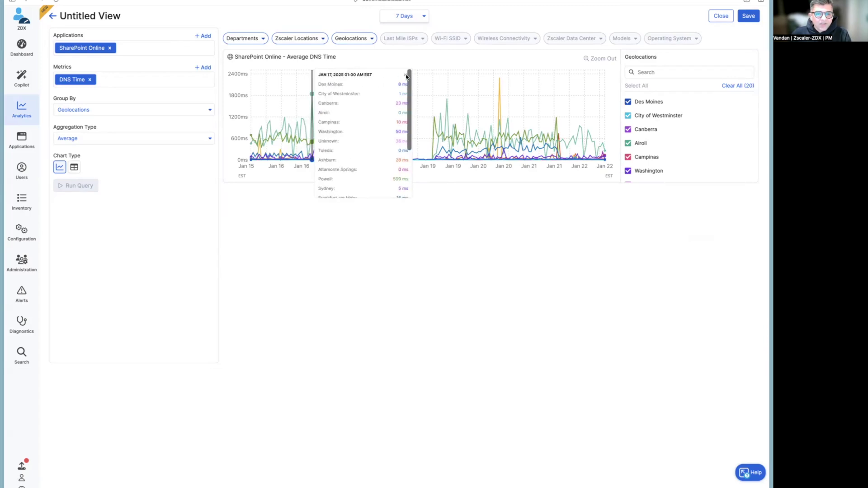
pyautogui.click(405, 77)
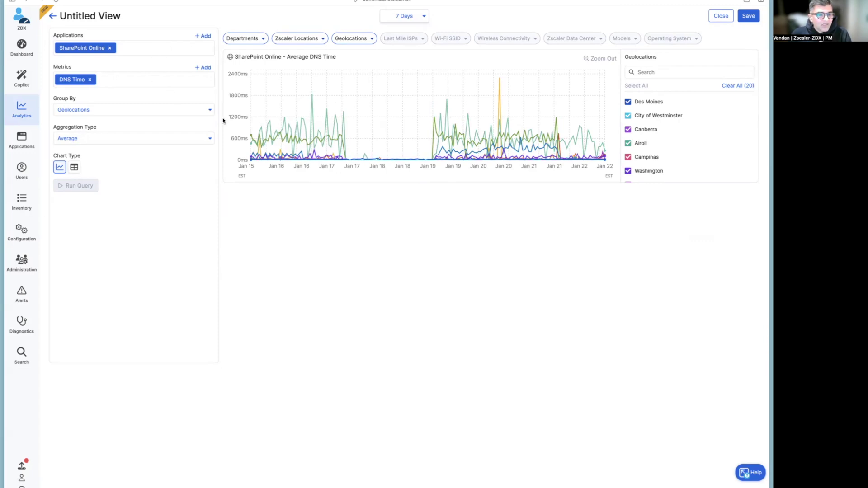
# Search the geolocation filter for "san an" and include San Antonio, Texas, United States.
pyautogui.click(371, 40)
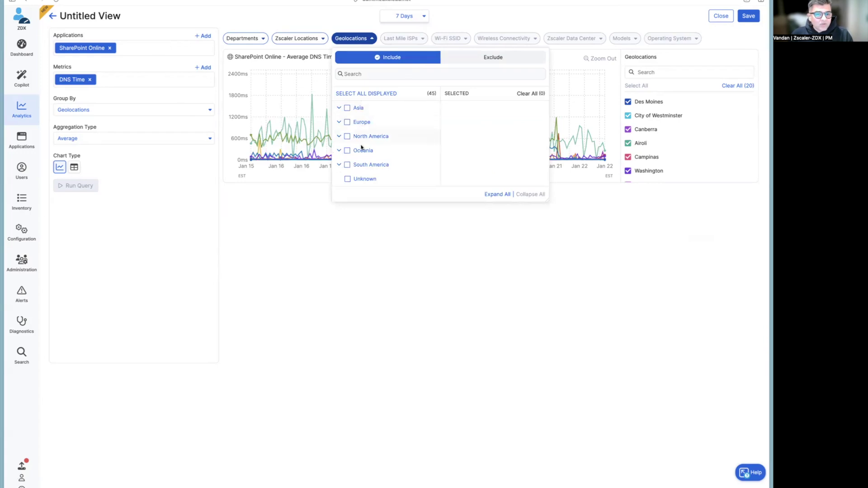
pyautogui.click(386, 74)
pyautogui.write('san an')
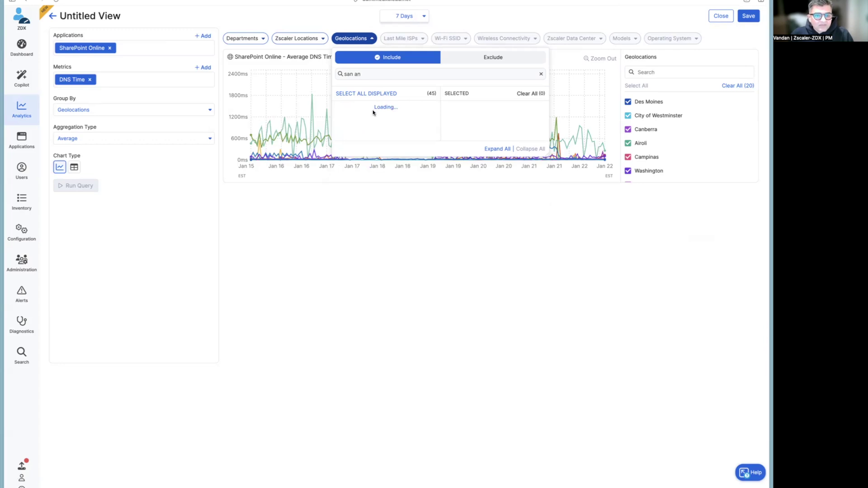
pyautogui.click(367, 111)
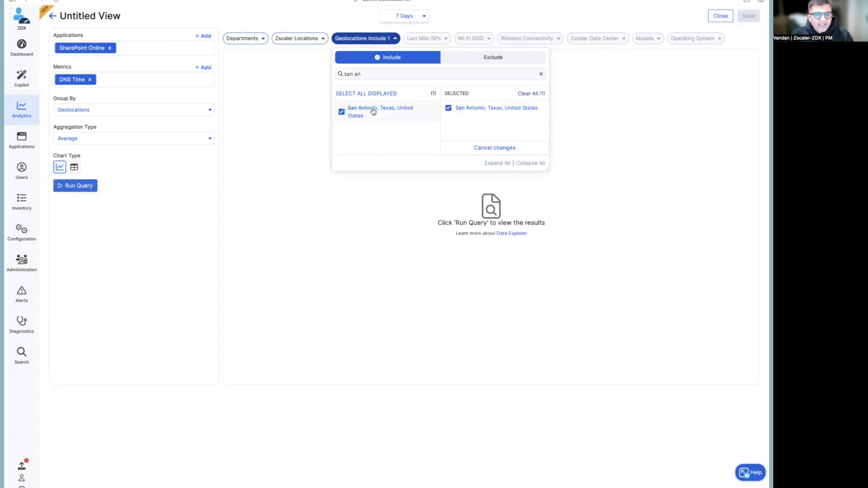
pyautogui.click(400, 216)
# Add the ZDX Score metric, rerun the query, and open San Antonio's DNS Time reading for Jan 17, 2025, 01:00 AM.
pyautogui.click(126, 84)
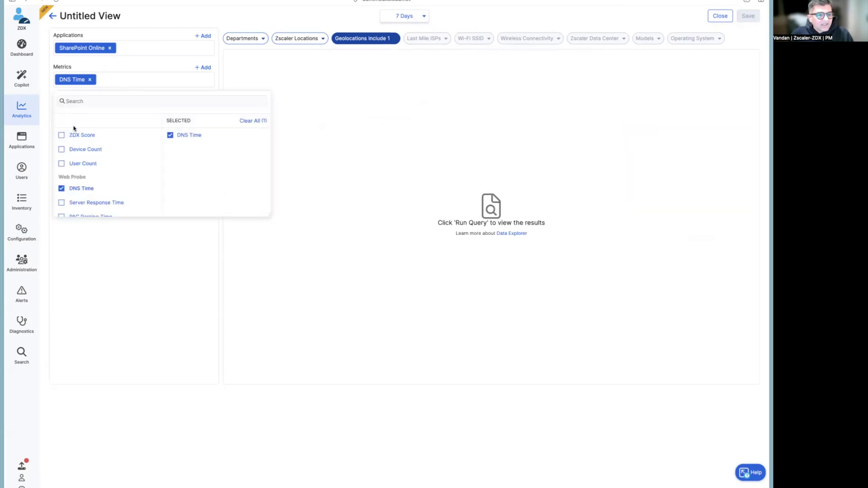
pyautogui.click(78, 136)
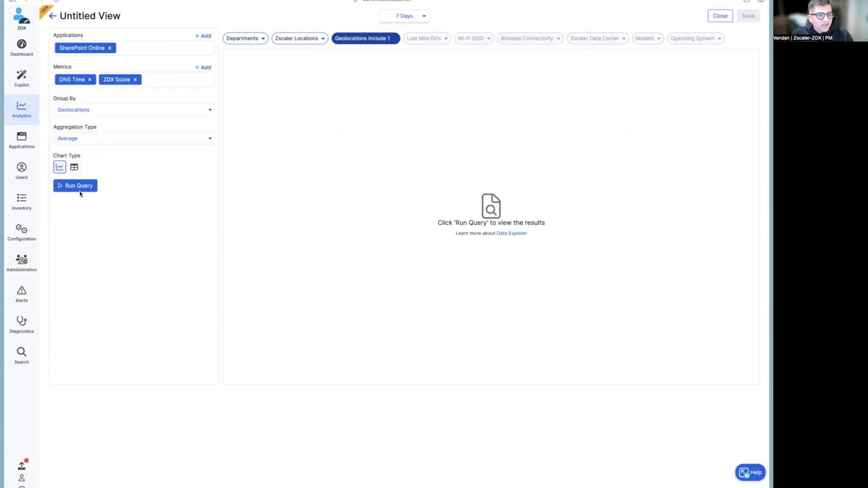
pyautogui.click(79, 186)
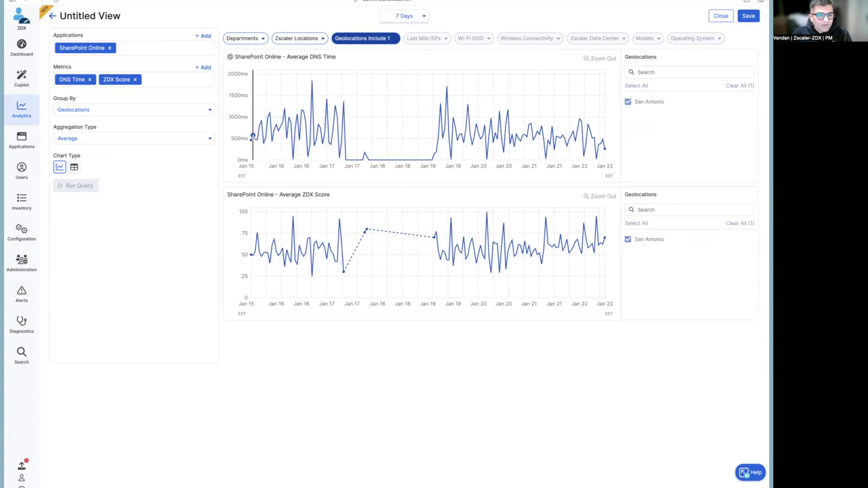
pyautogui.click(312, 81)
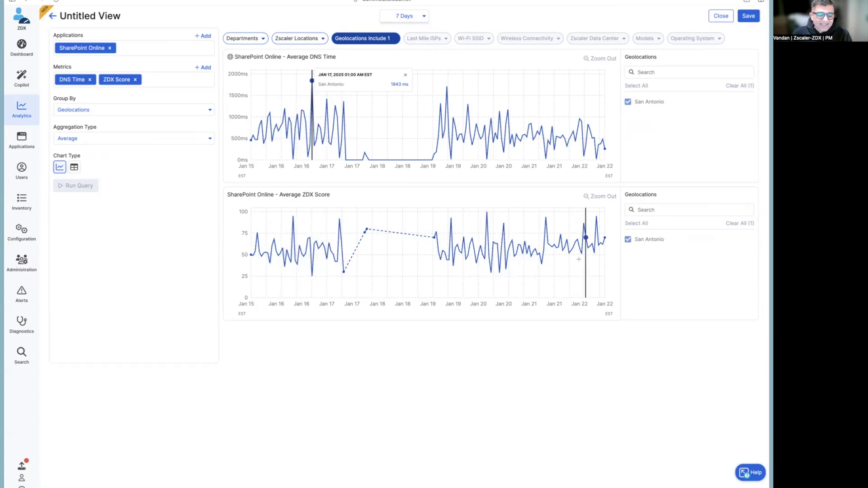
# Extend the view's time range to 14 Days and rerun the query.
pyautogui.click(407, 17)
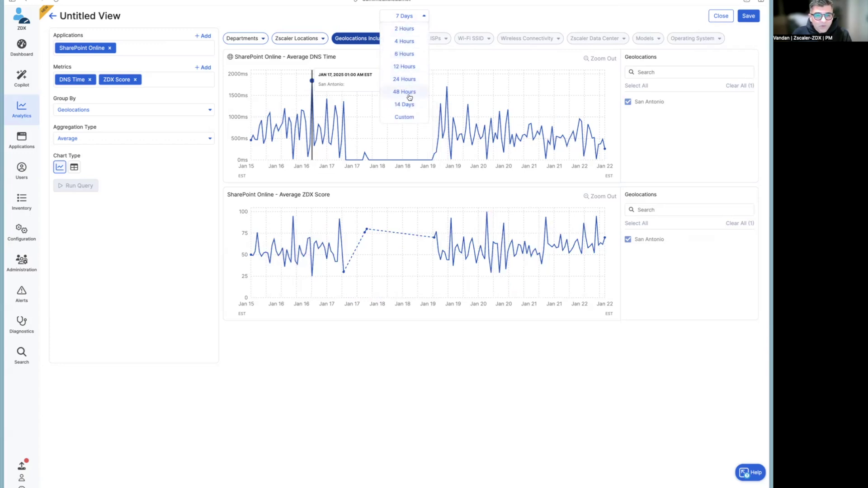
pyautogui.click(400, 105)
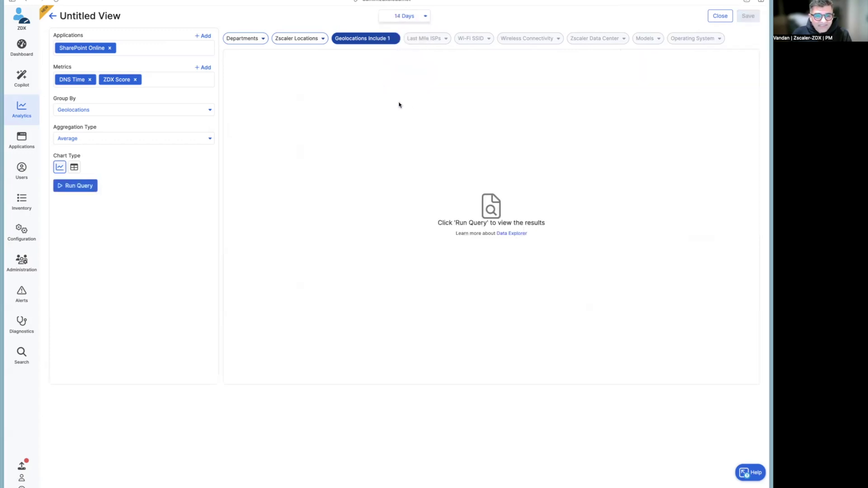
pyautogui.click(85, 187)
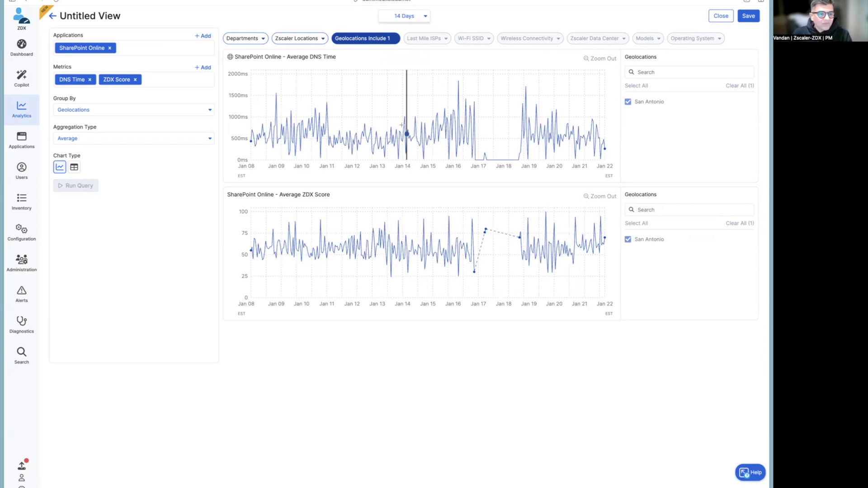
# Clear the geolocation filter and add the Page Fetch Time metric to the view.
pyautogui.click(365, 39)
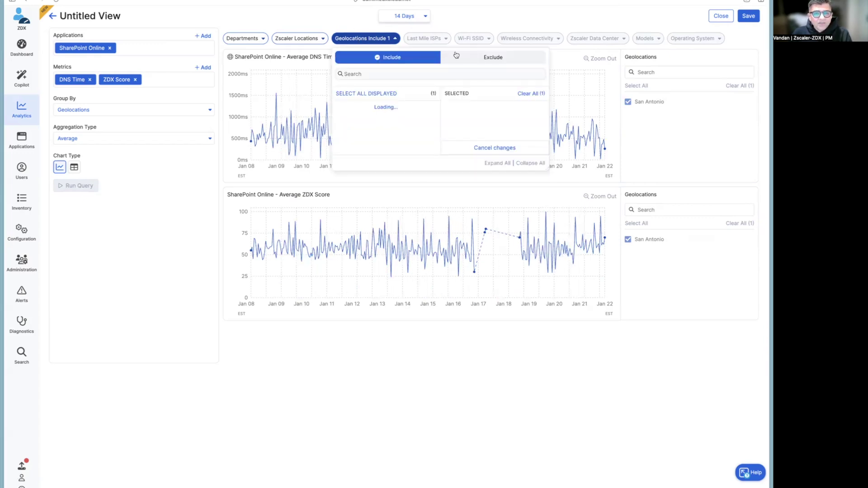
pyautogui.click(532, 95)
pyautogui.click(240, 168)
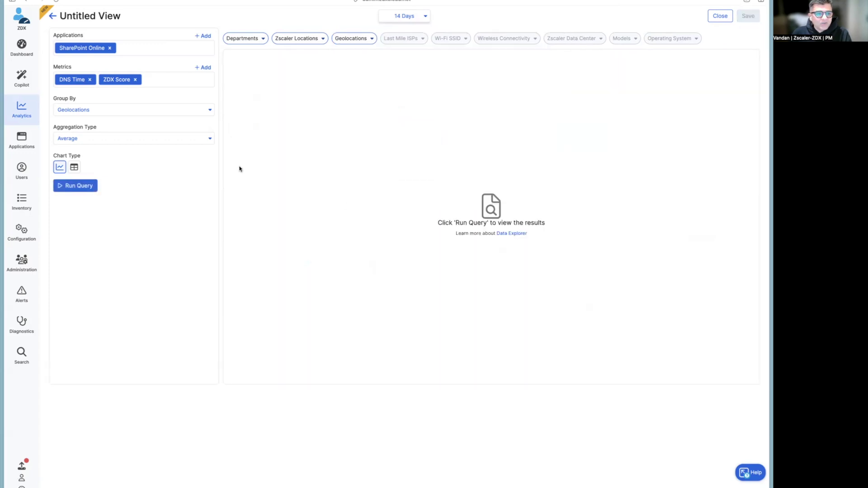
pyautogui.click(154, 88)
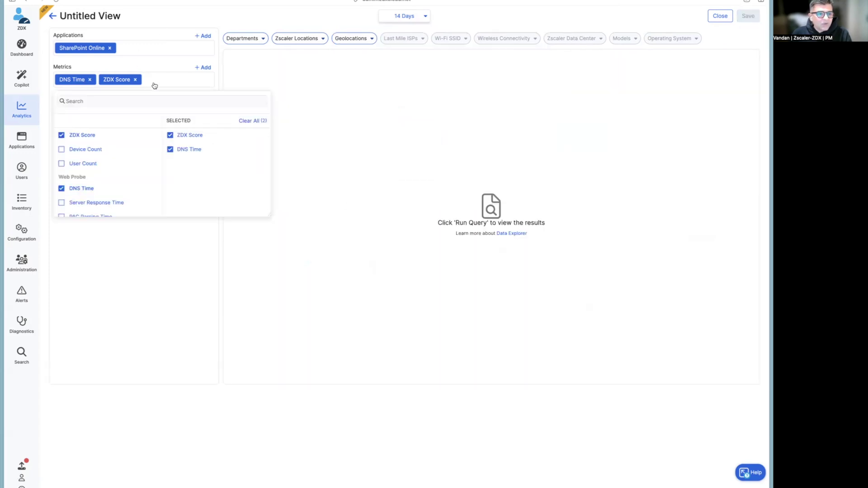
pyautogui.scroll(-3, 86, 183)
pyautogui.click(84, 180)
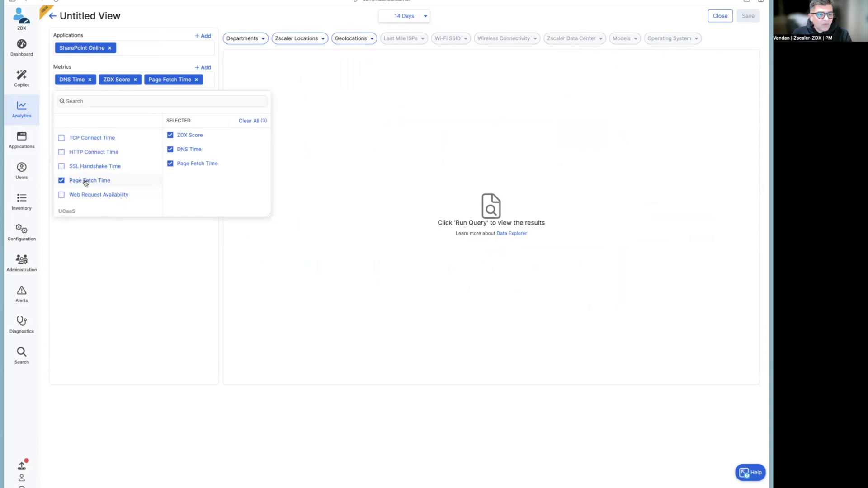
pyautogui.click(362, 144)
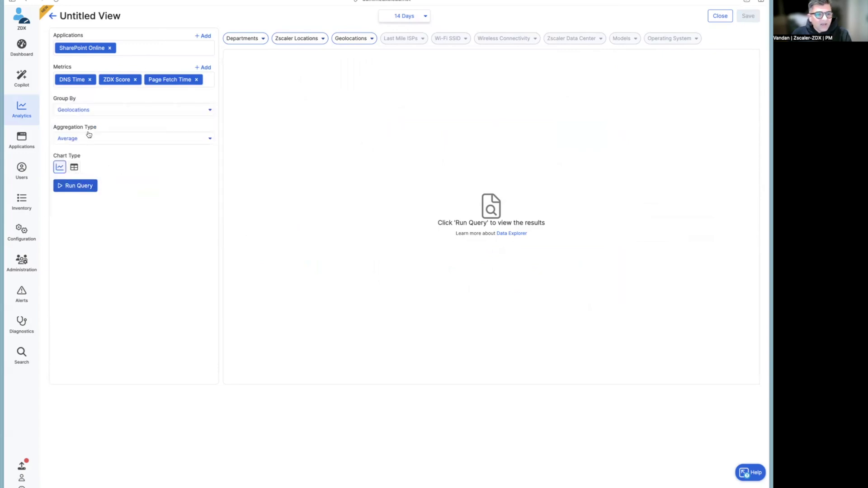
# Group the results by Applications, change the chart type to a table, and run the query.
pyautogui.click(95, 110)
pyautogui.click(74, 173)
pyautogui.click(75, 167)
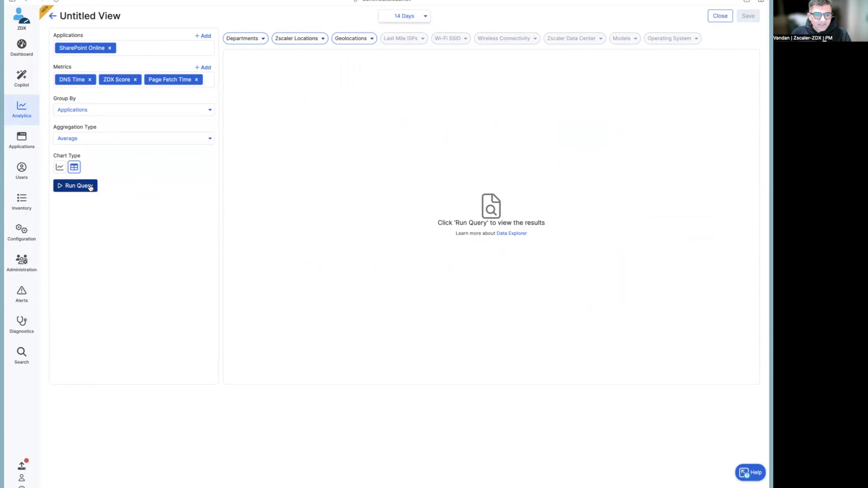
pyautogui.click(90, 187)
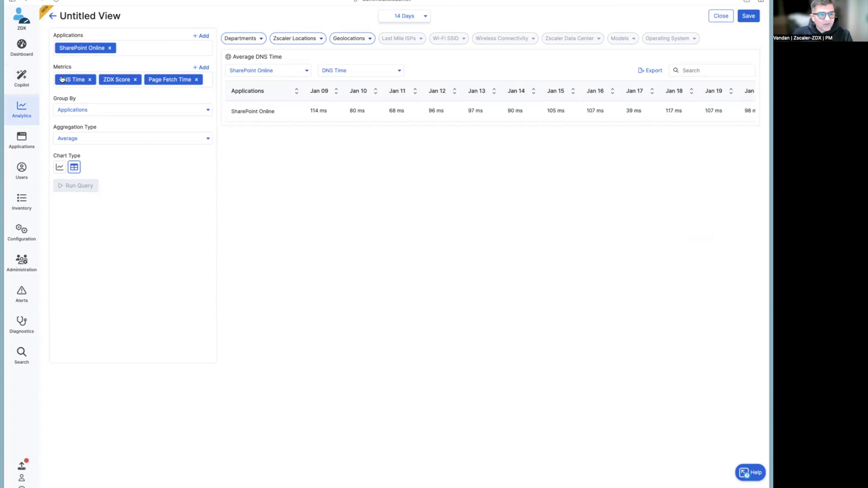
# Review SharePoint Online's daily average DNS Time across the table's date columns, from Jan 09 to Jan 22.
pyautogui.moveTo(320, 110); pyautogui.dragTo(341, 113)
pyautogui.hscroll(5, 348, 114)
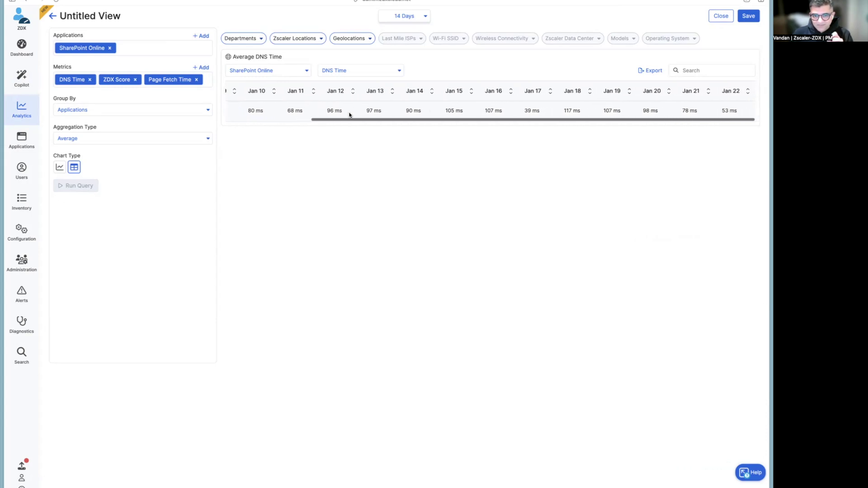
pyautogui.hscroll(-5, 349, 115)
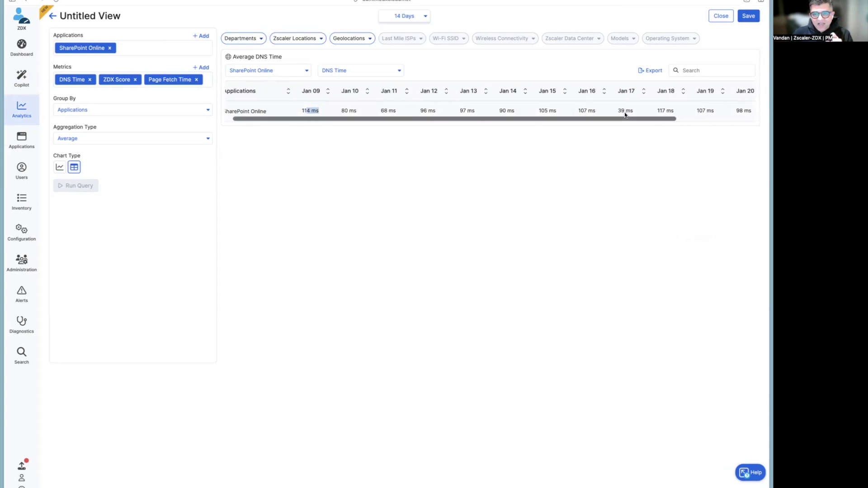
pyautogui.hscroll(5, 625, 114)
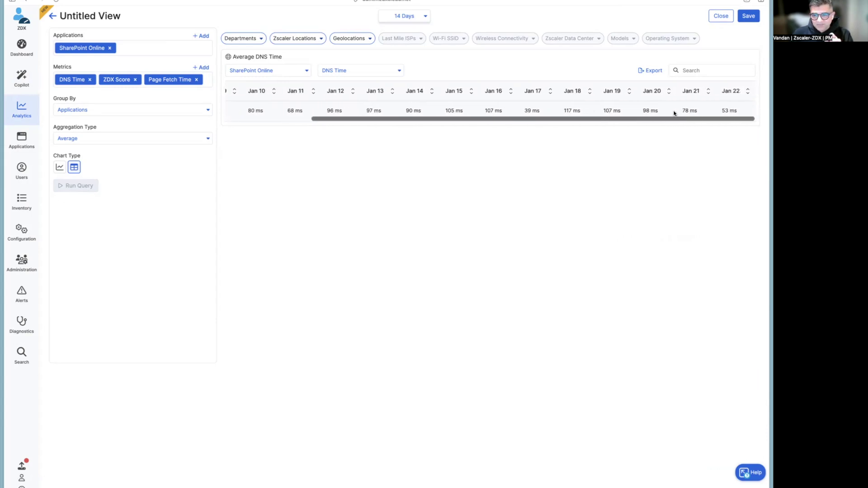
pyautogui.hscroll(-5, 334, 120)
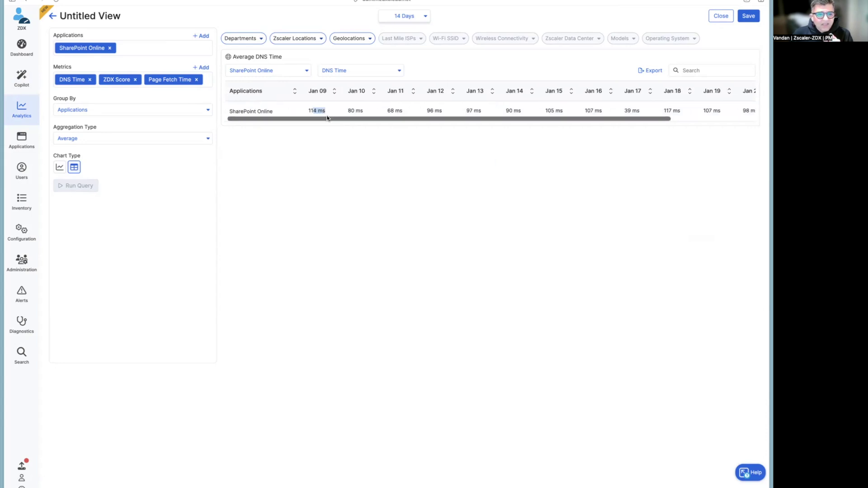
pyautogui.hscroll(3, 454, 115)
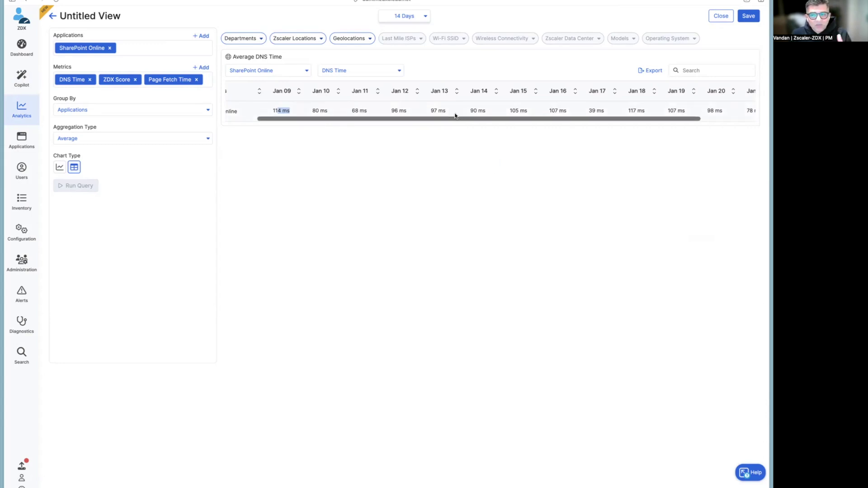
pyautogui.hscroll(-3, 366, 114)
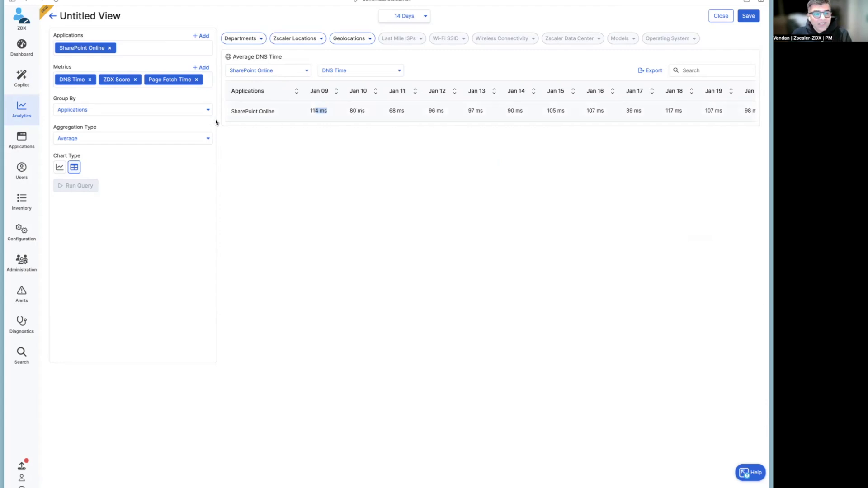
# Group the table by Geolocations and rerun the query.
pyautogui.click(176, 113)
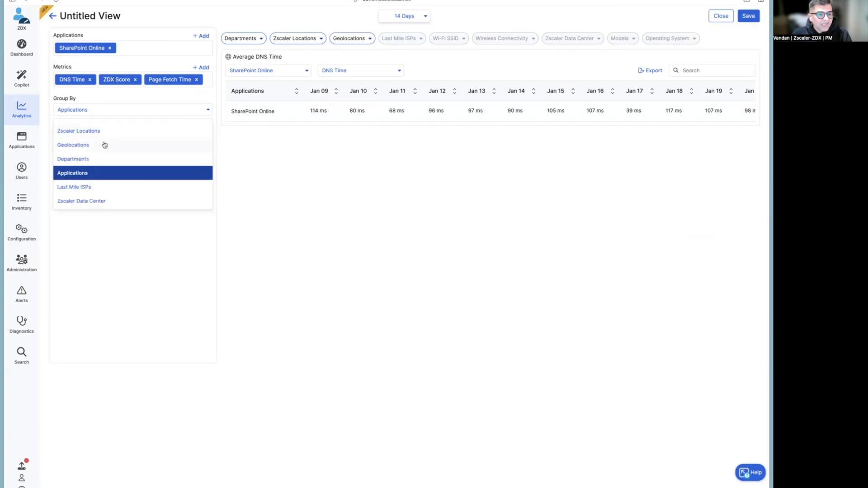
pyautogui.click(104, 145)
pyautogui.click(80, 185)
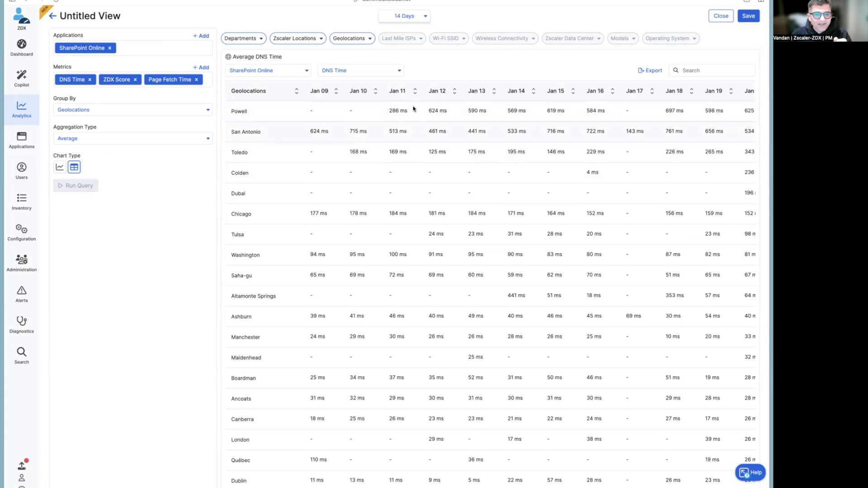
# Sort the DNS Time table by Jan 15 in descending order and review the slowest geolocations.
pyautogui.click(560, 94)
pyautogui.click(560, 94)
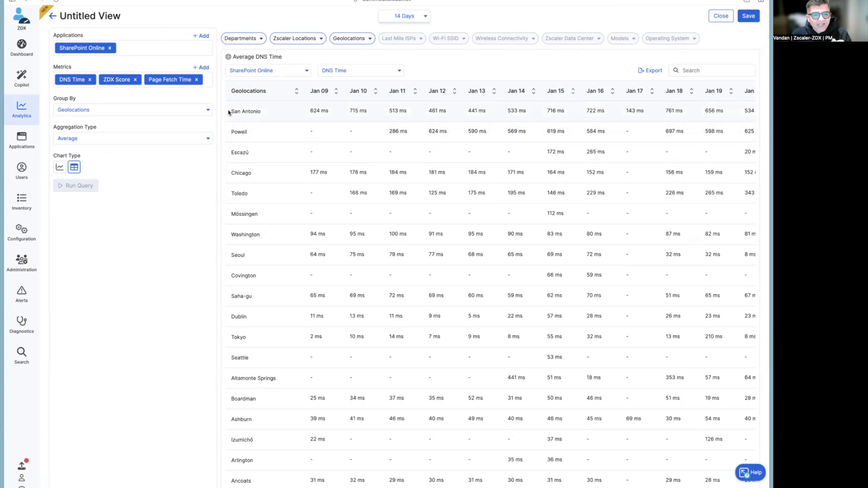
pyautogui.moveTo(230, 112); pyautogui.dragTo(346, 182)
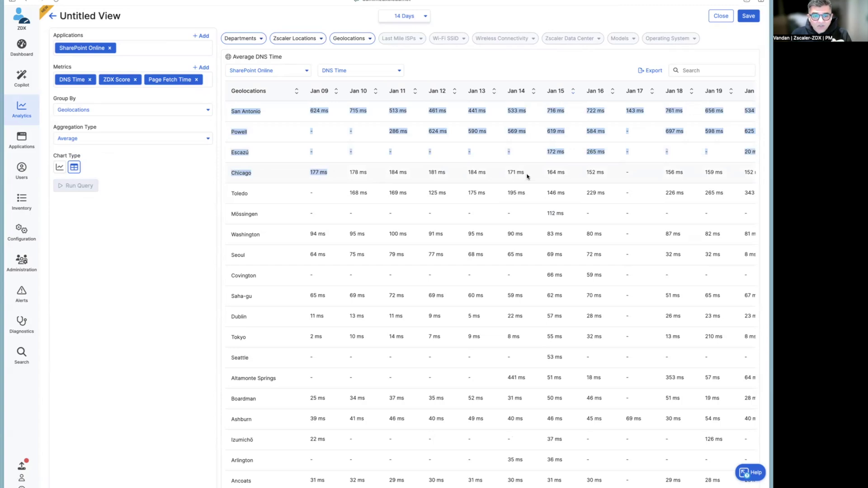
pyautogui.click(551, 171)
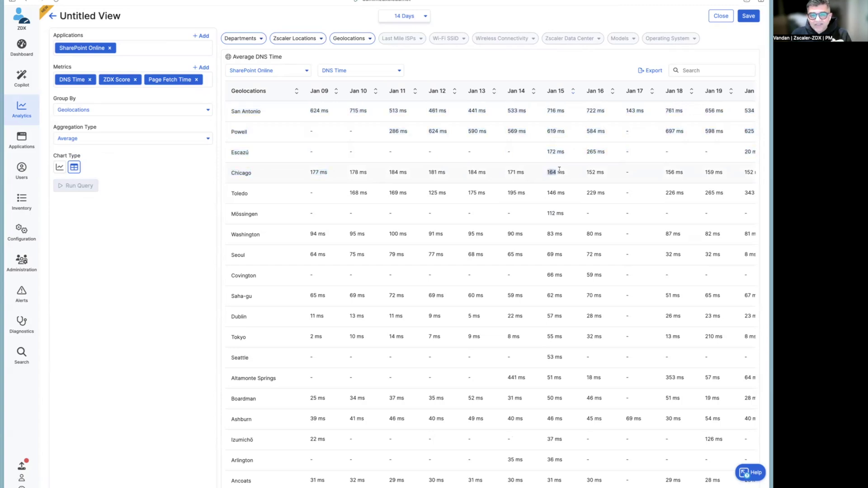
pyautogui.moveTo(565, 193); pyautogui.dragTo(558, 193)
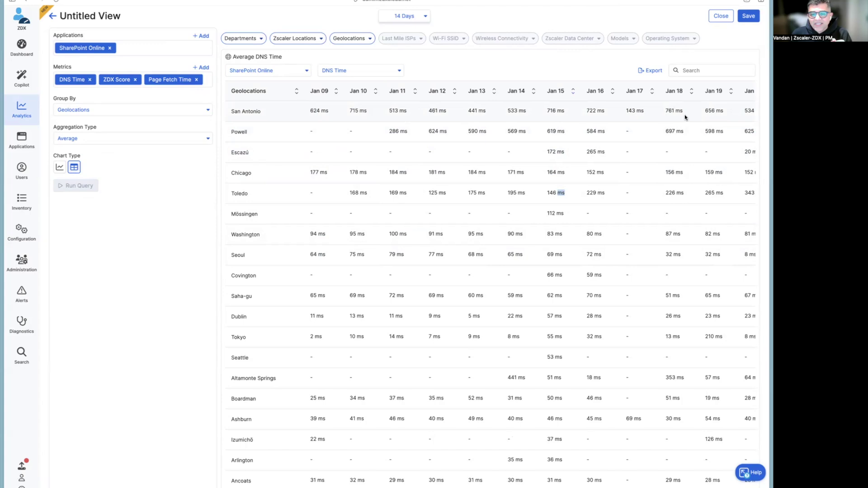
# Switch the table's displayed metric to ZDX Score and review the daily scores per geolocation.
pyautogui.scroll(1, 684, 115)
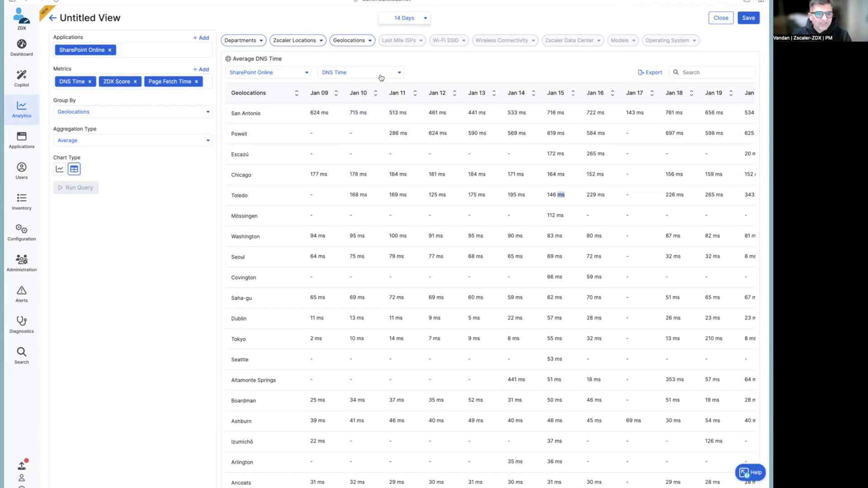
pyautogui.click(365, 74)
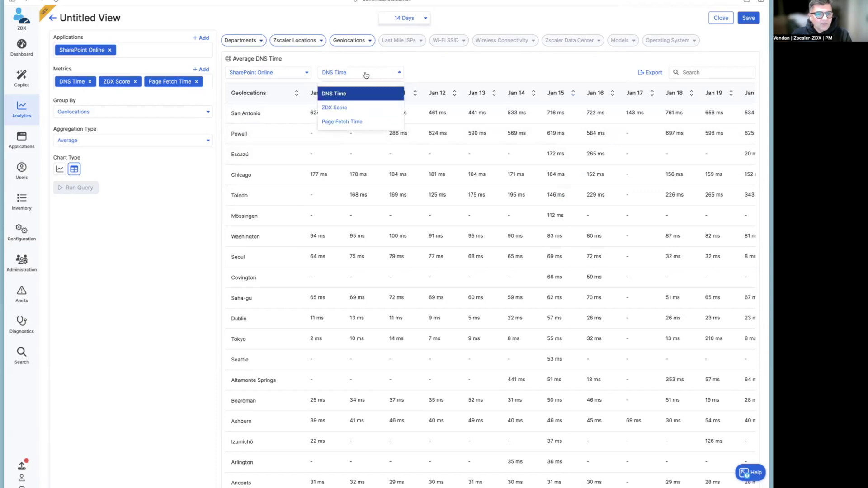
pyautogui.click(346, 107)
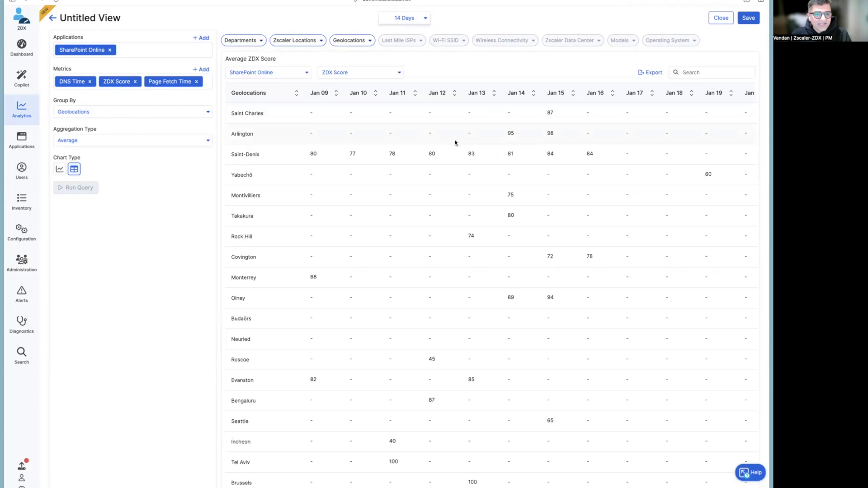
pyautogui.scroll(-1, 469, 201)
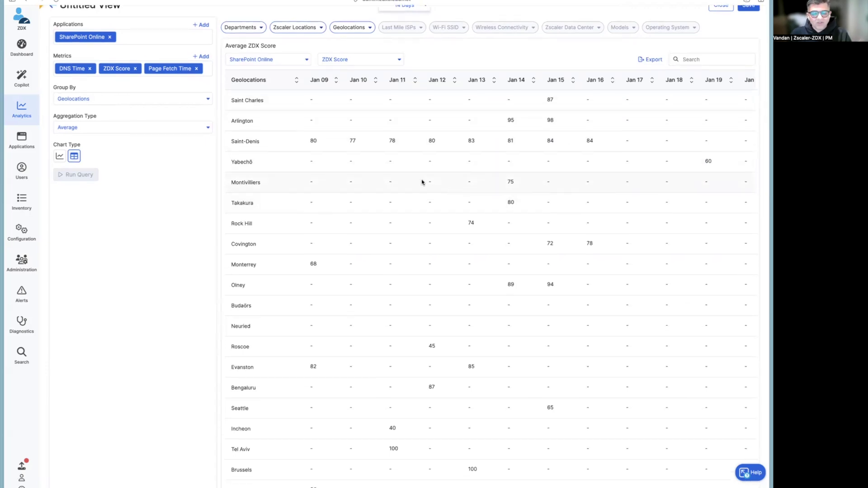
pyautogui.hscroll(2, 613, 162)
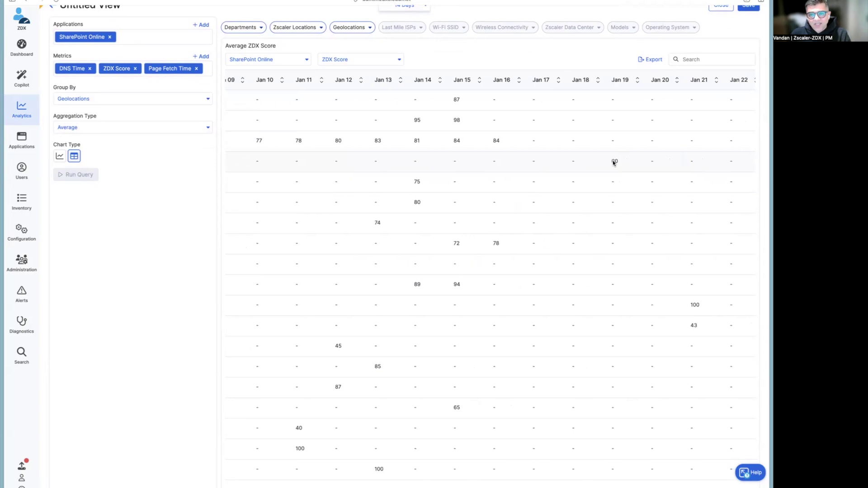
pyautogui.hscroll(-3, 612, 163)
pyautogui.scroll(-3, 512, 199)
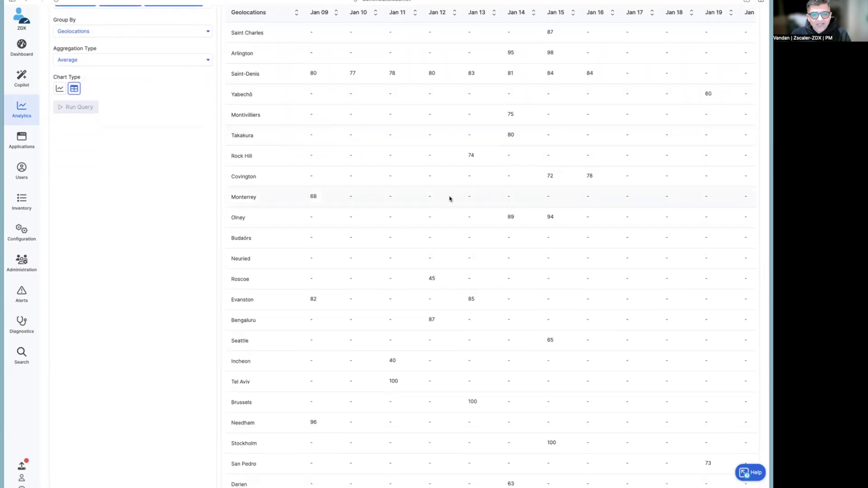
pyautogui.hscroll(2, 471, 198)
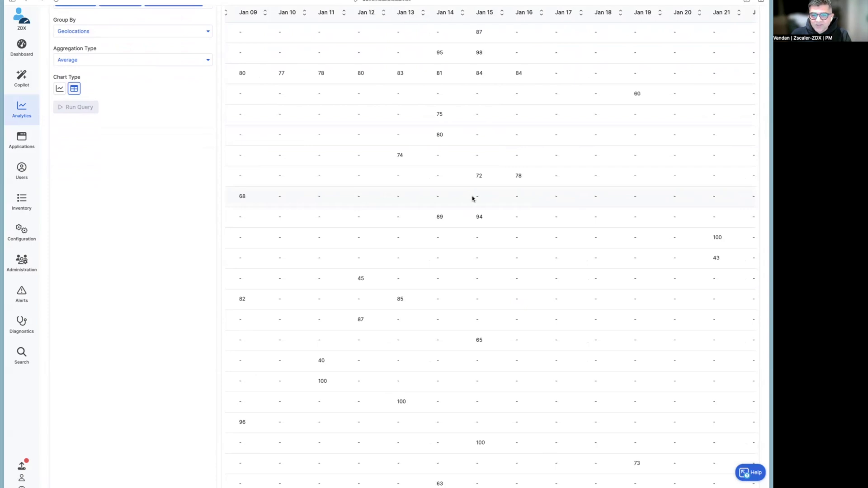
pyautogui.hscroll(-3, 612, 198)
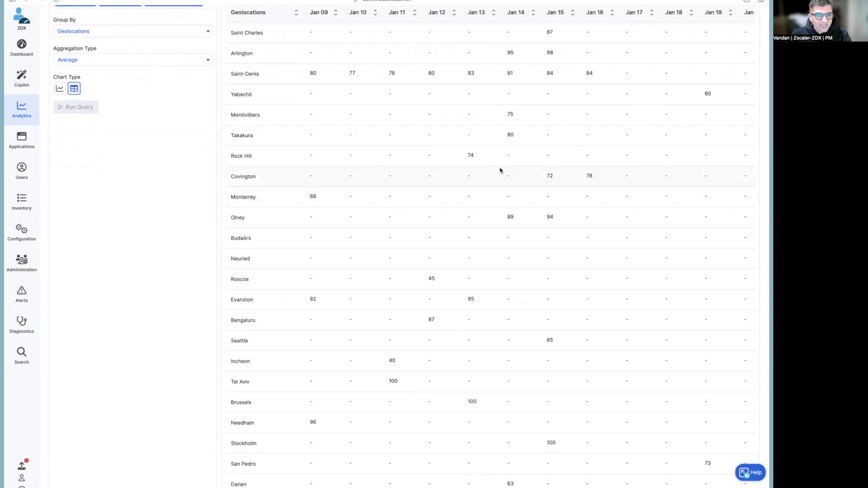
pyautogui.scroll(2, 500, 170)
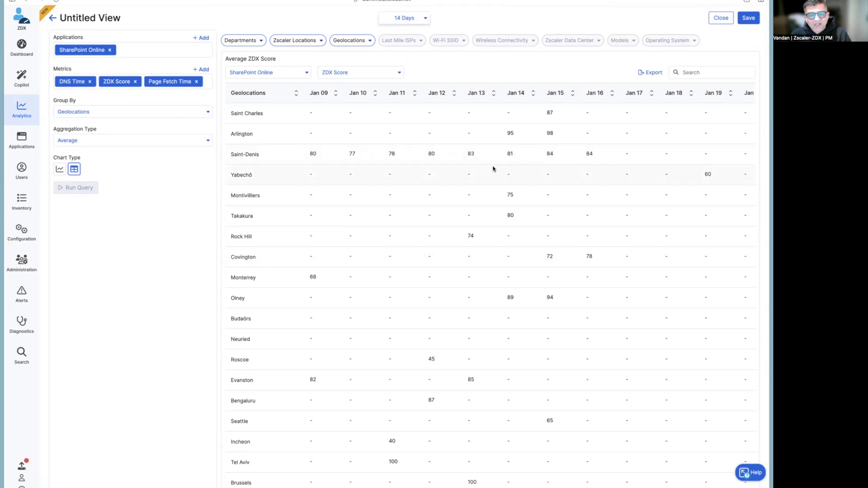
# Switch the view to a line chart, remove the Page Fetch Time and ZDX Score metrics, and run the query.
pyautogui.scroll(-1, 492, 169)
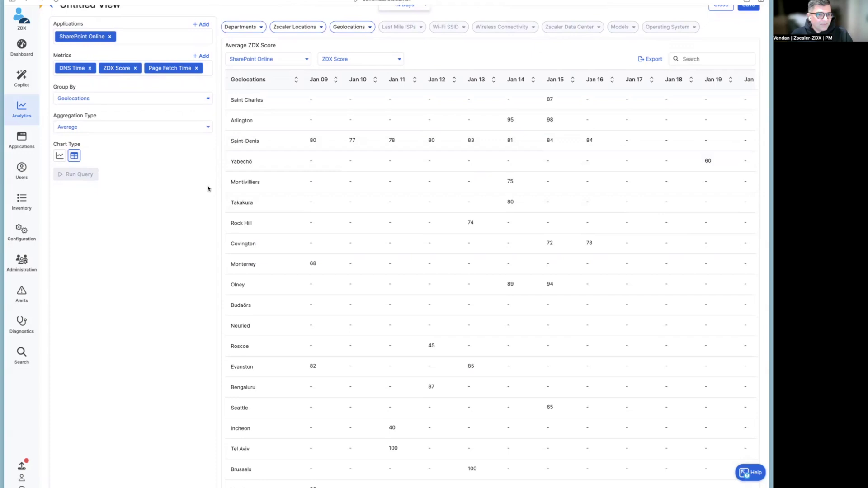
pyautogui.scroll(1, 210, 188)
pyautogui.click(59, 169)
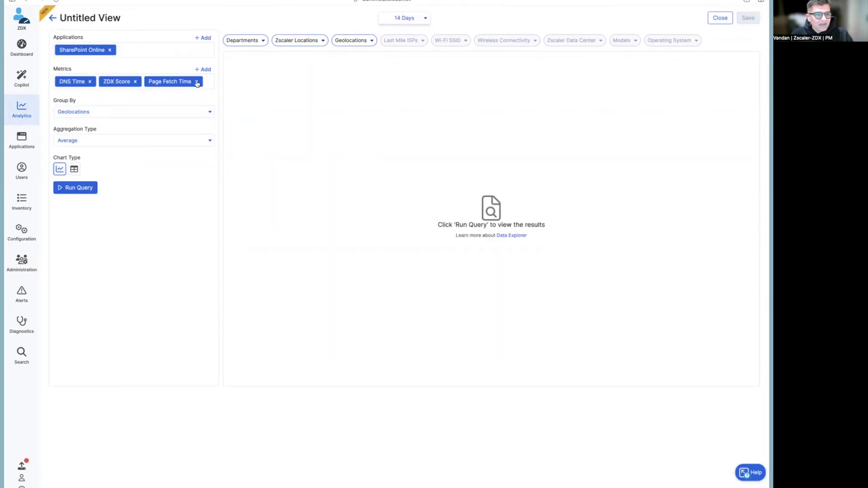
pyautogui.click(197, 82)
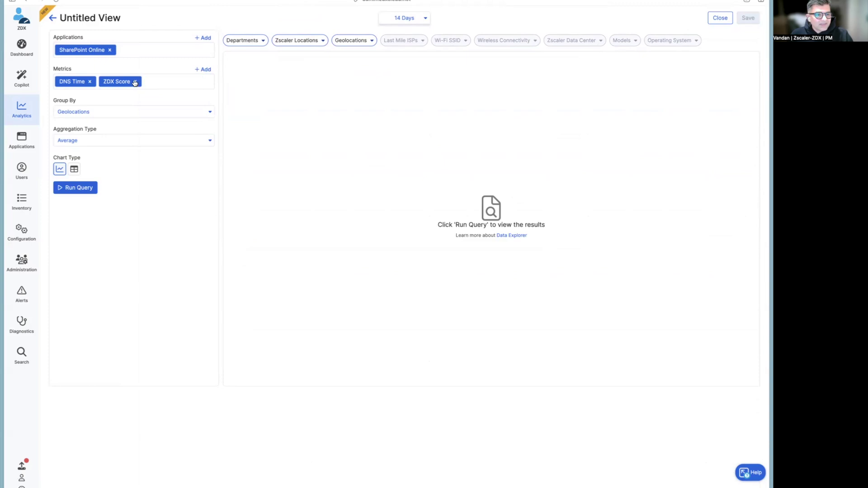
pyautogui.click(135, 82)
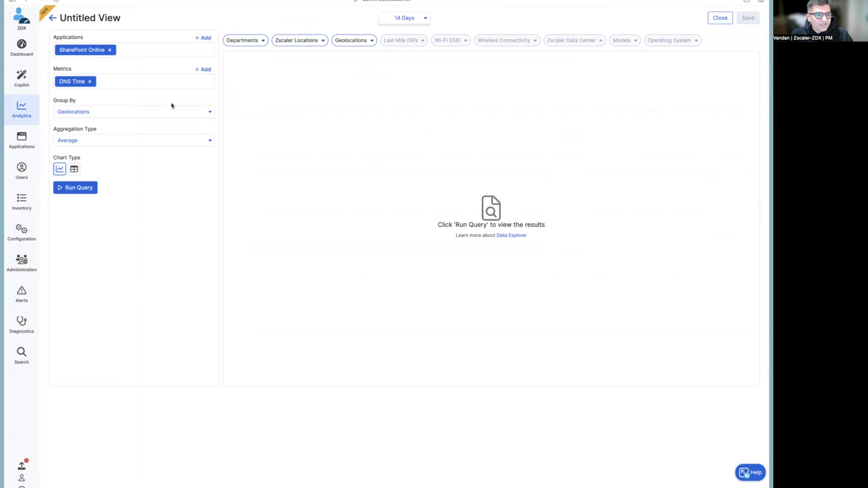
pyautogui.click(85, 189)
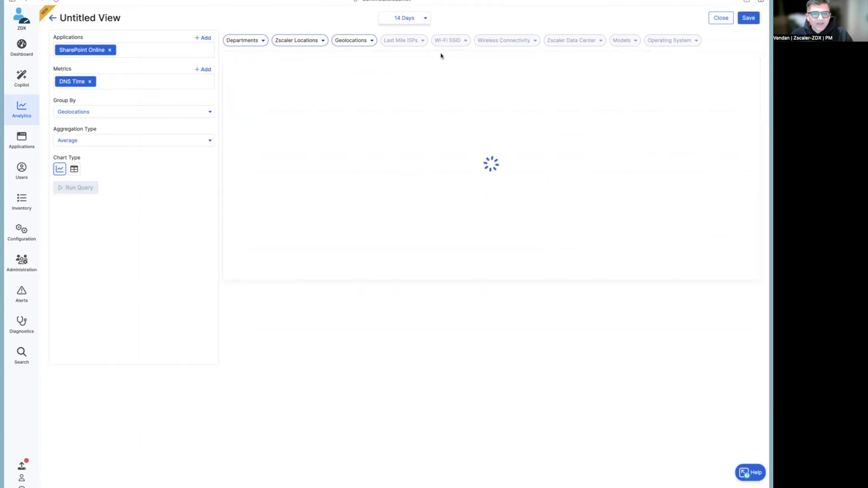
# Filter the DNS Time chart to include only the North America geolocation and rerun the query.
pyautogui.click(369, 42)
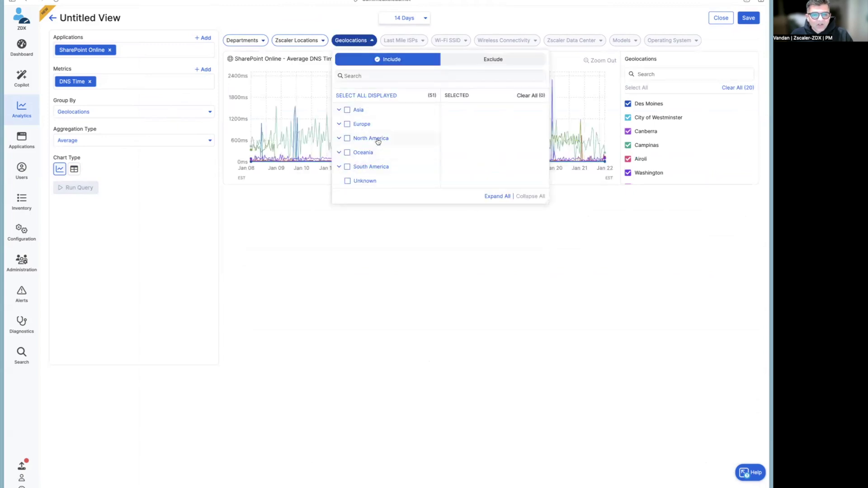
pyautogui.click(347, 139)
pyautogui.click(457, 138)
pyautogui.click(457, 124)
pyautogui.click(464, 112)
pyautogui.click(620, 93)
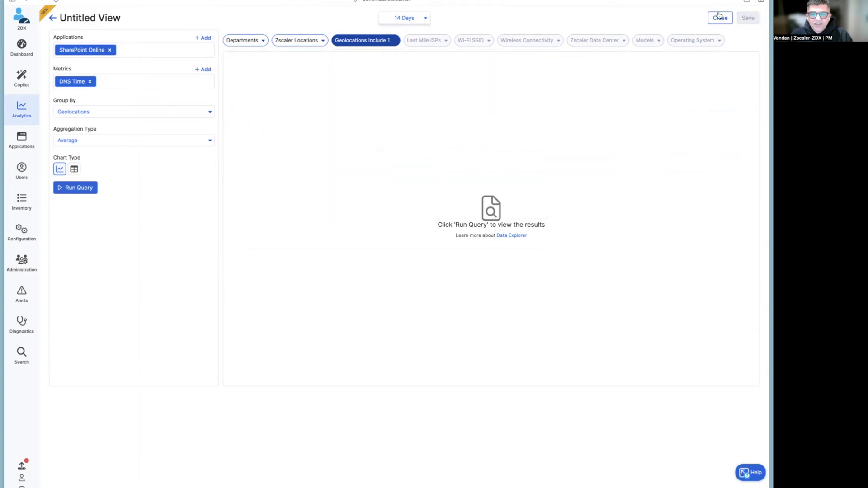
pyautogui.click(64, 186)
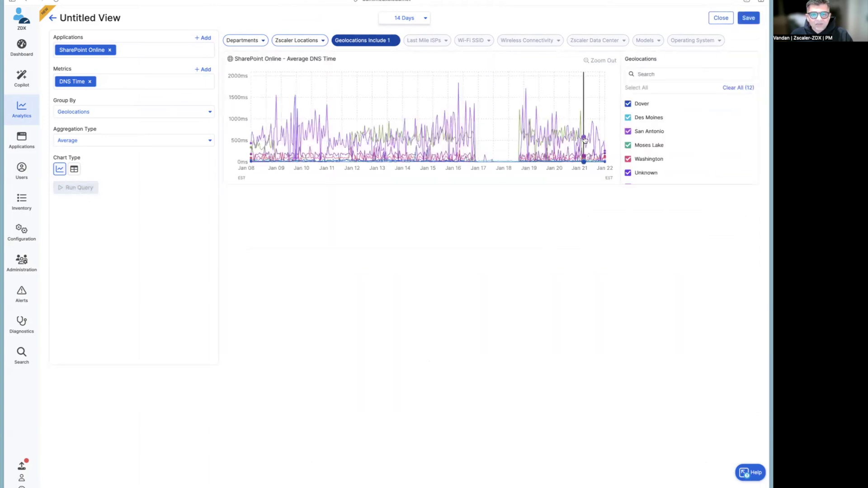
# Save the view under the name DNS High Report.
pyautogui.click(750, 19)
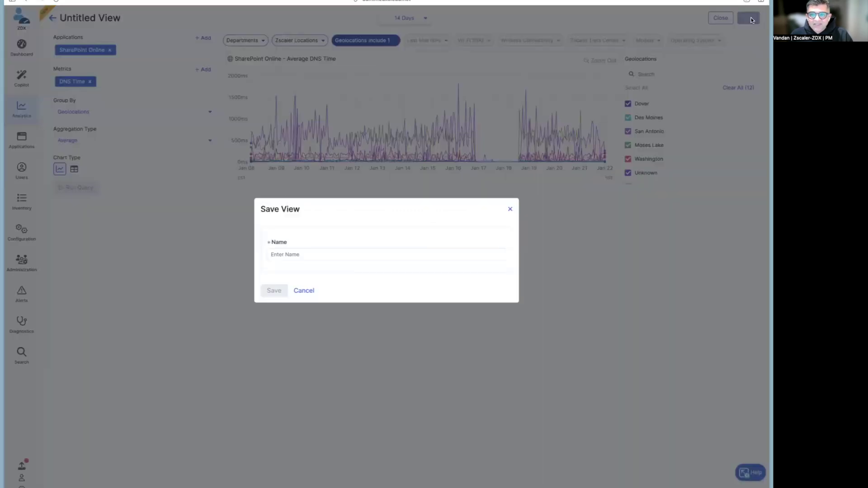
pyautogui.click(368, 252)
pyautogui.write('DNS')
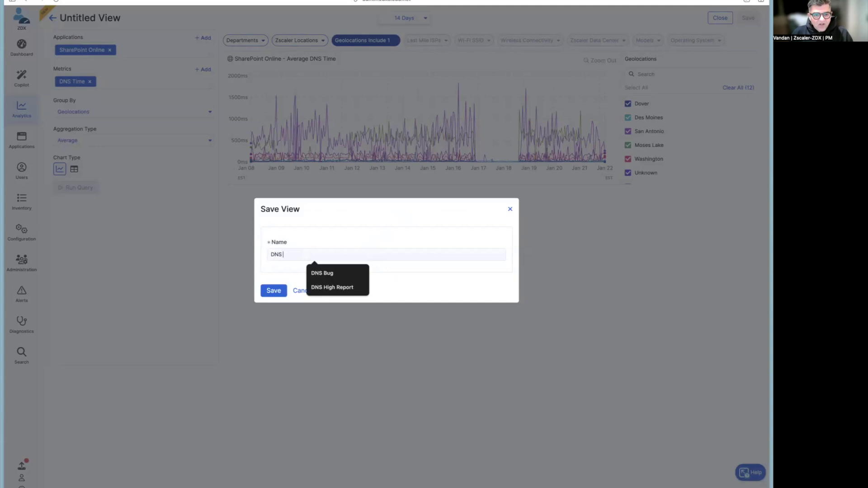
pyautogui.write(' High Report')
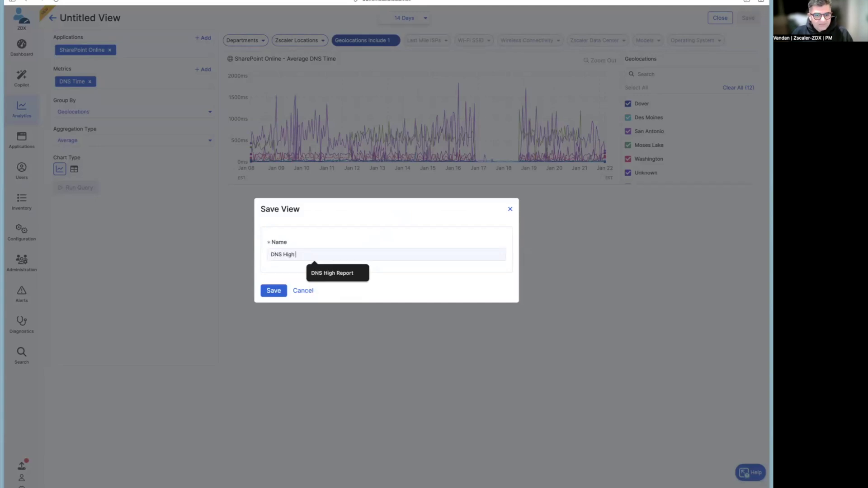
pyautogui.click(274, 290)
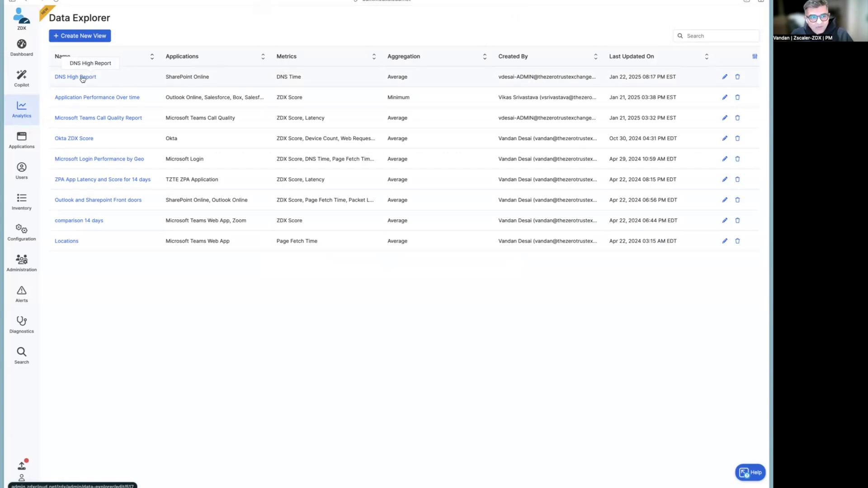
# Open the saved DNS High Report view from the Data Explorer list, review its chart, and close it.
pyautogui.click(83, 78)
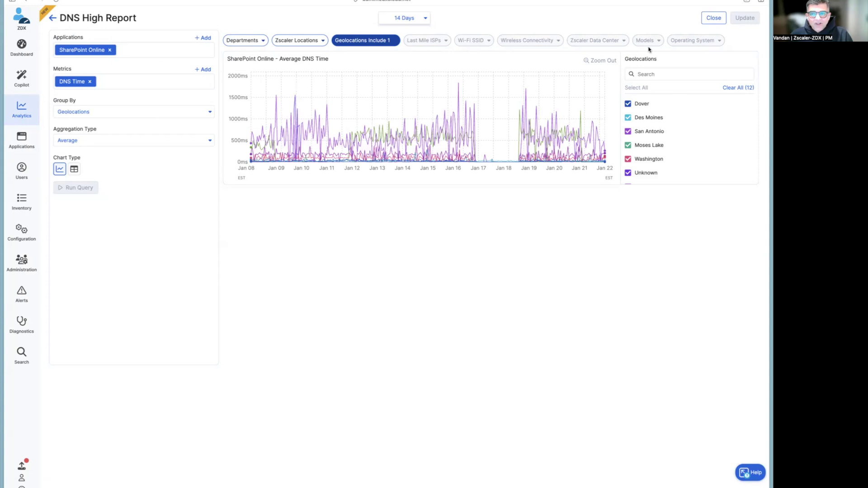
pyautogui.click(712, 20)
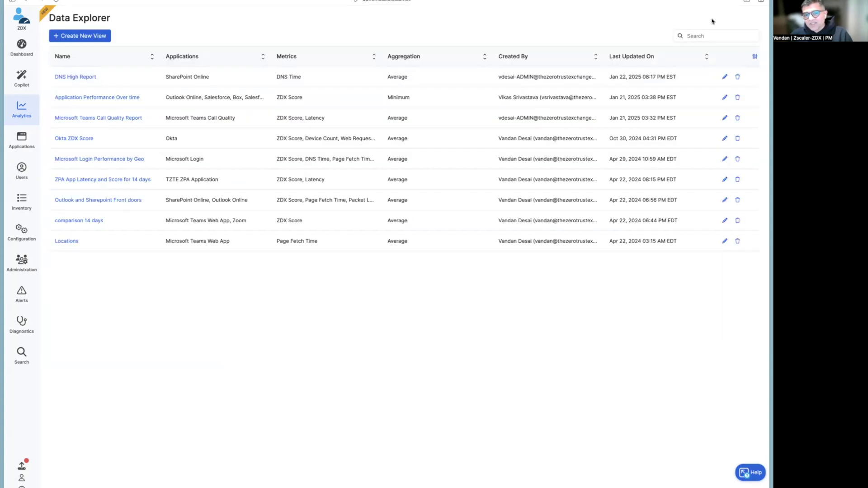